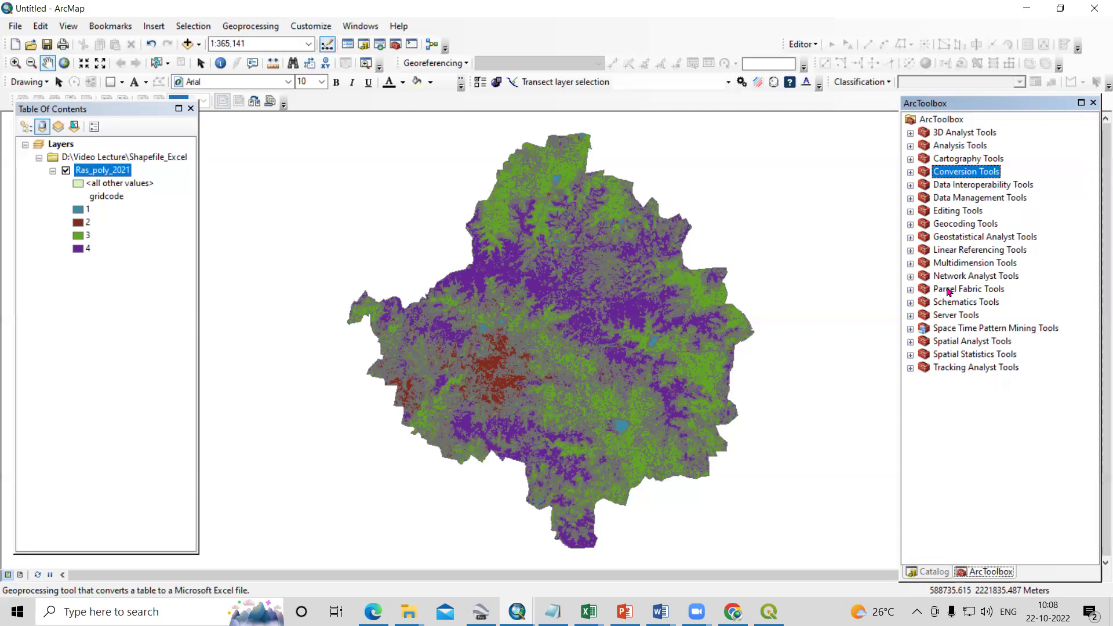
Step: Open the Ras_poly_2021 attribute table from the layer's context menu
{"action": "right_click", "coordinate": [111, 175]}
{"action": "left_click", "coordinate": [194, 213]}
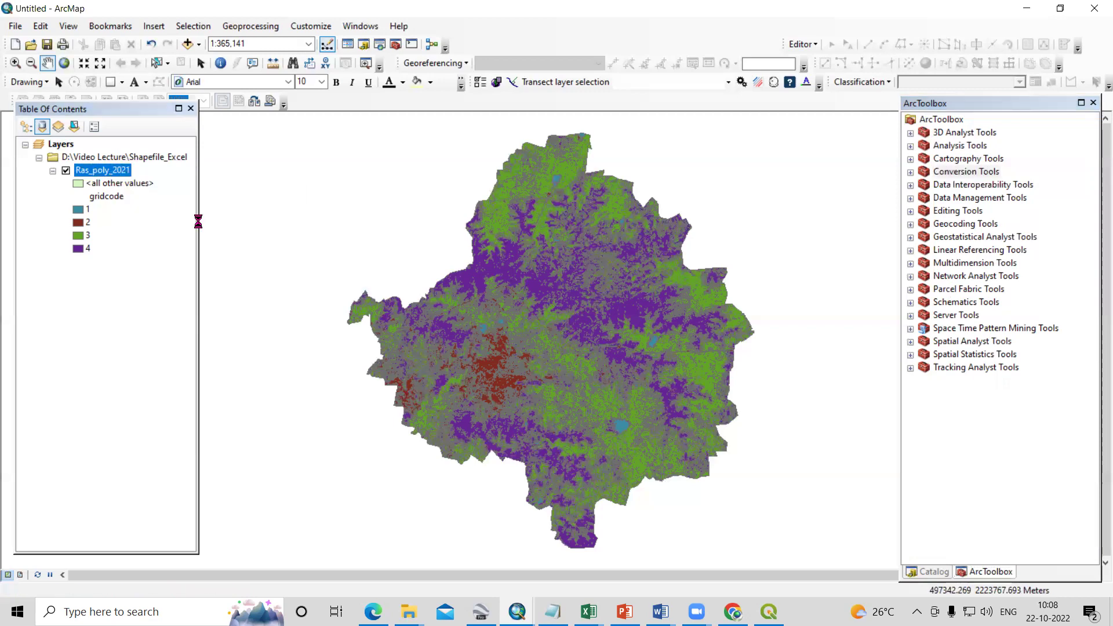
Step: Scroll down through the Ras_poly_2021 records, then close the attribute table
{"action": "scroll", "coordinate": [485, 243], "scroll_direction": "down", "scroll_amount": 20}
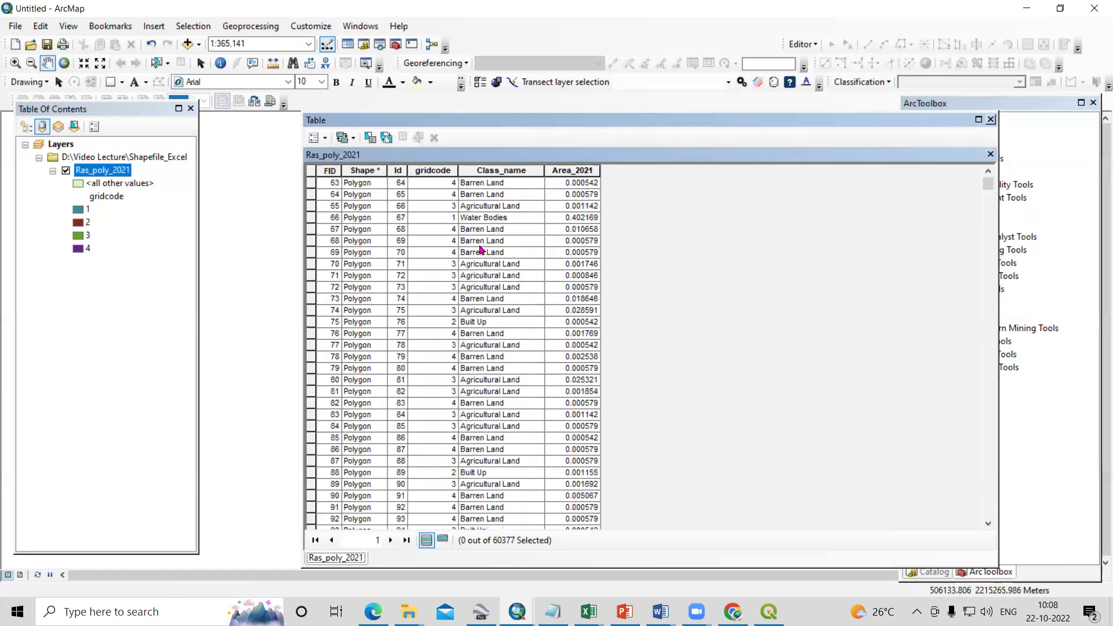
{"action": "scroll", "coordinate": [482, 249], "scroll_direction": "down", "scroll_amount": 15}
{"action": "scroll", "coordinate": [468, 294], "scroll_direction": "down", "scroll_amount": 20}
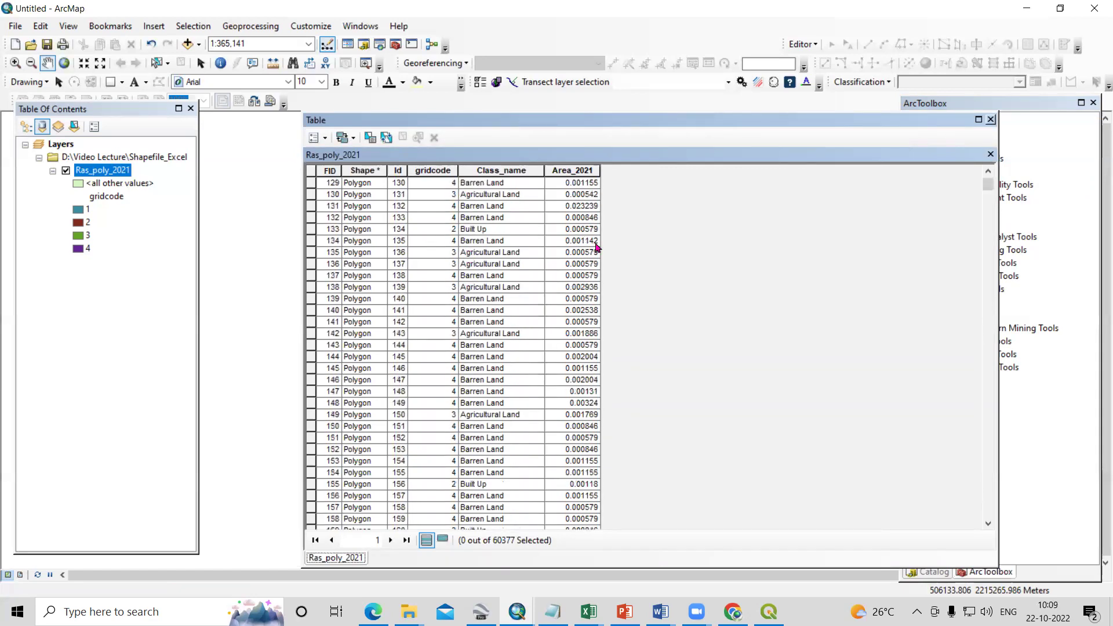
{"action": "scroll", "coordinate": [504, 441], "scroll_direction": "down", "scroll_amount": 16}
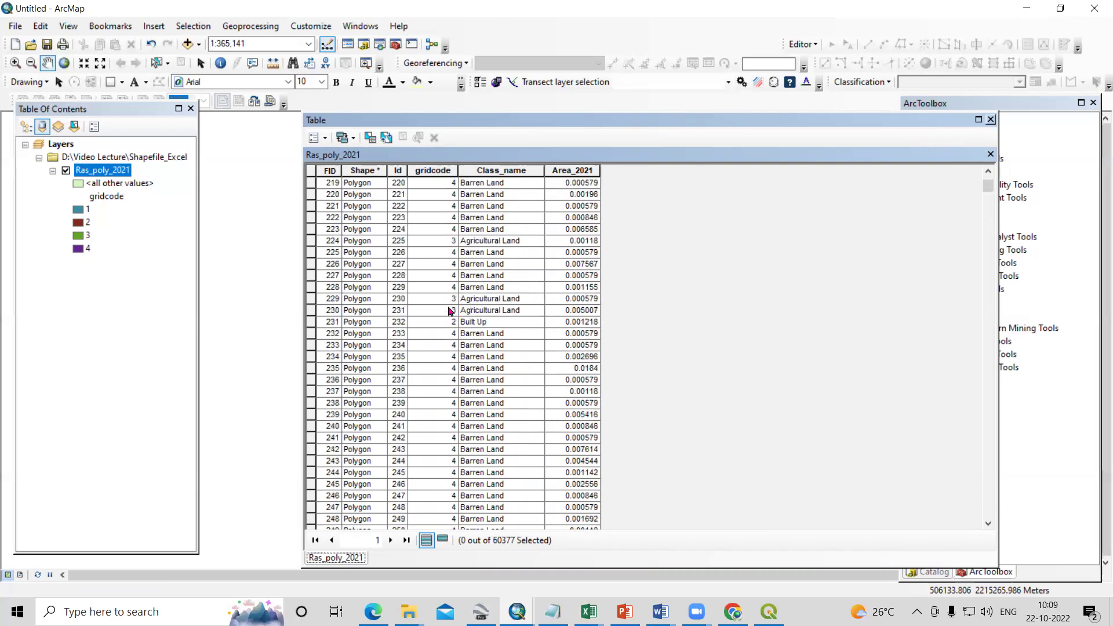
{"action": "scroll", "coordinate": [534, 357], "scroll_direction": "down", "scroll_amount": 15}
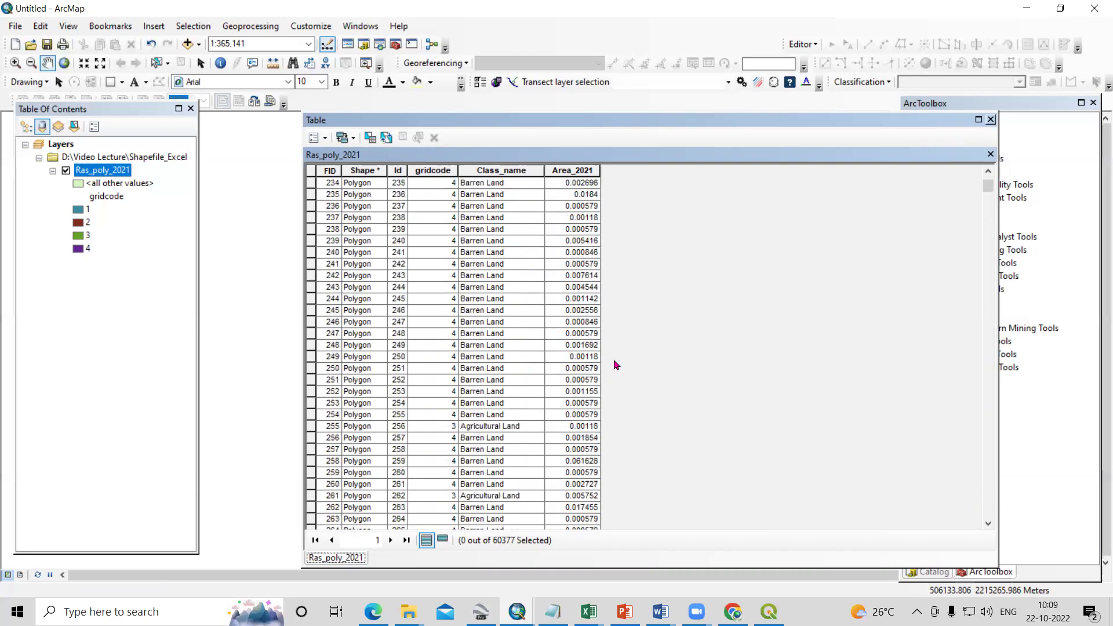
{"action": "scroll", "coordinate": [578, 338], "scroll_direction": "down", "scroll_amount": 20}
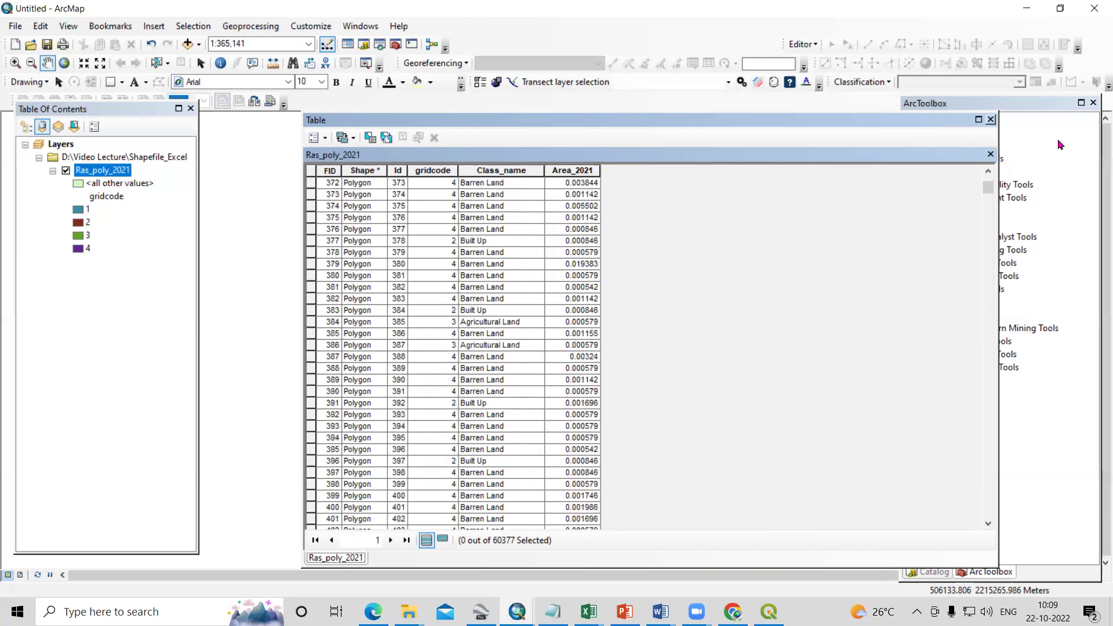
{"action": "left_click", "coordinate": [991, 119]}
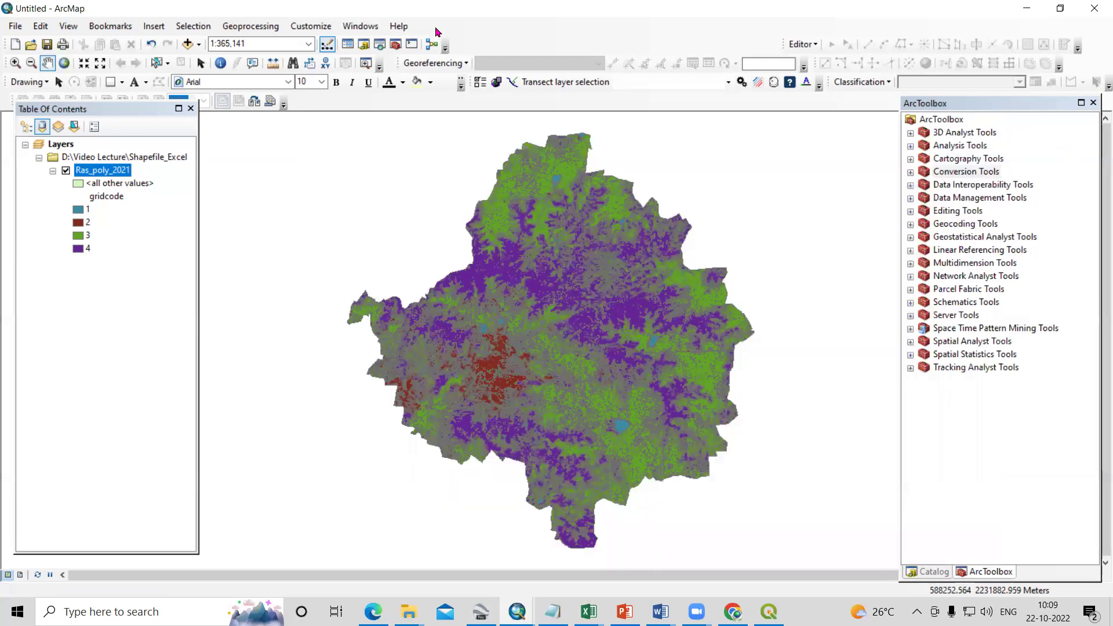
Step: Launch Conversion Tools > Excel > Table To Excel with Ras_poly_2021 as the input table
{"action": "left_click", "coordinate": [911, 172]}
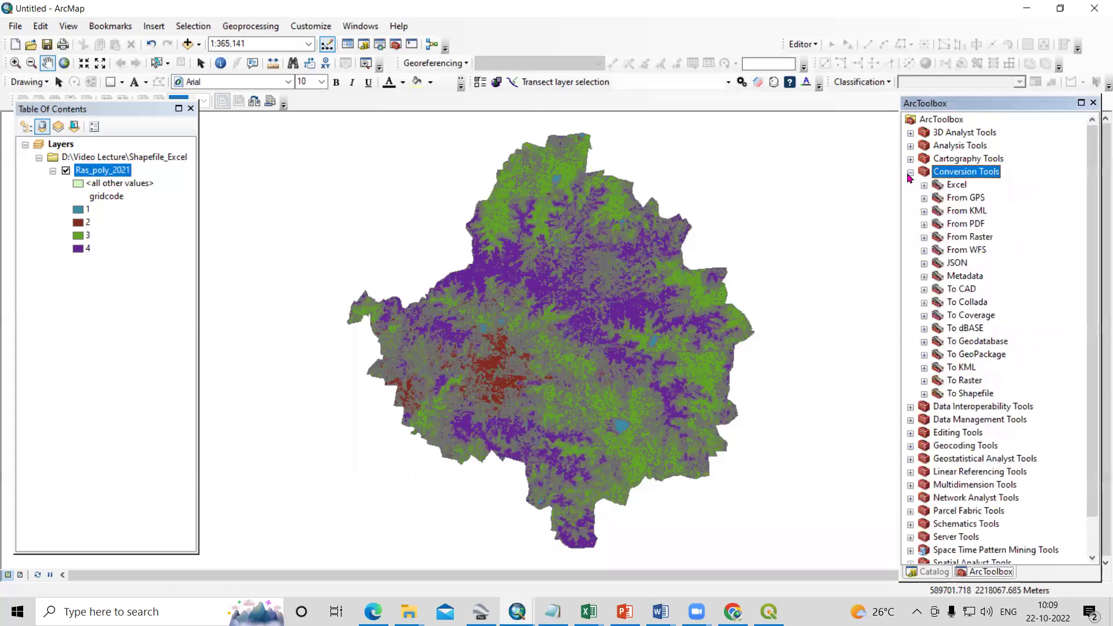
{"action": "left_click", "coordinate": [924, 186]}
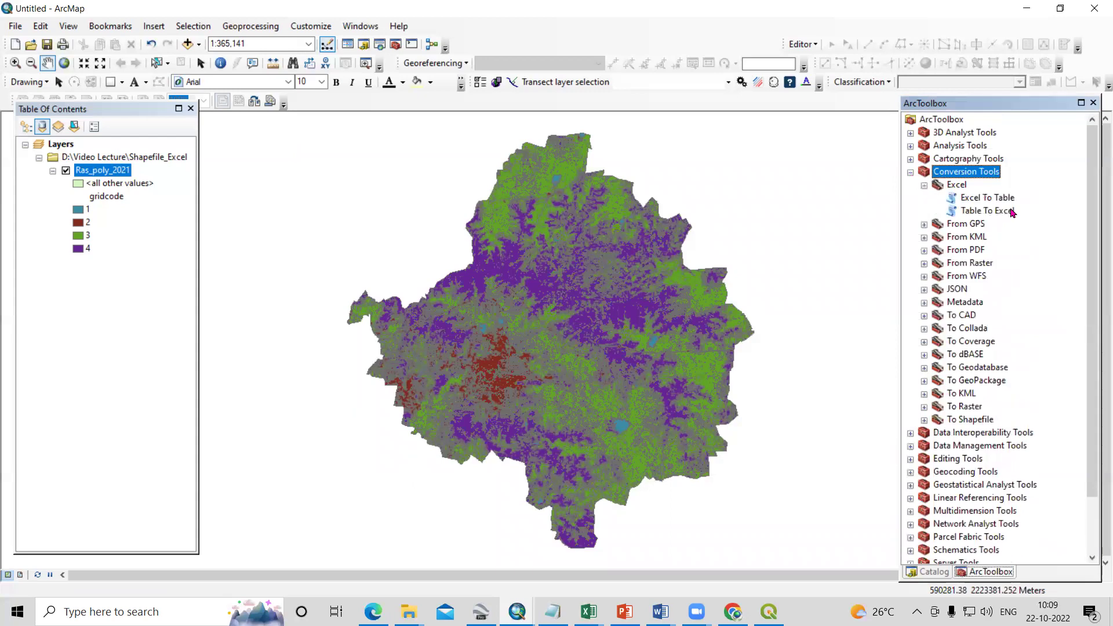
{"action": "left_click", "coordinate": [994, 213]}
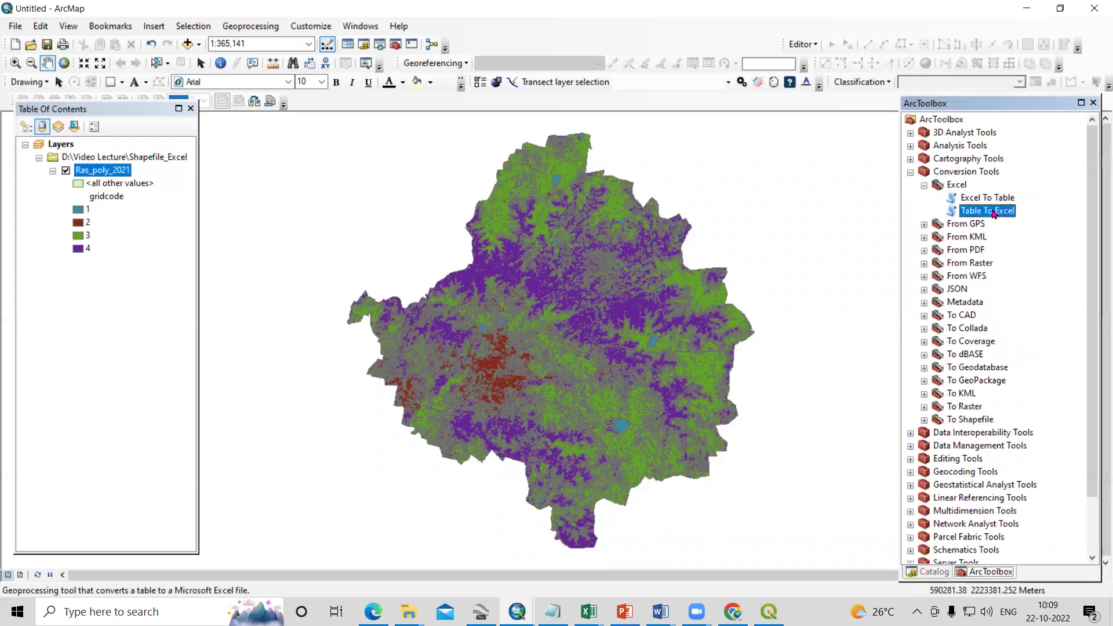
{"action": "double_click", "coordinate": [993, 212]}
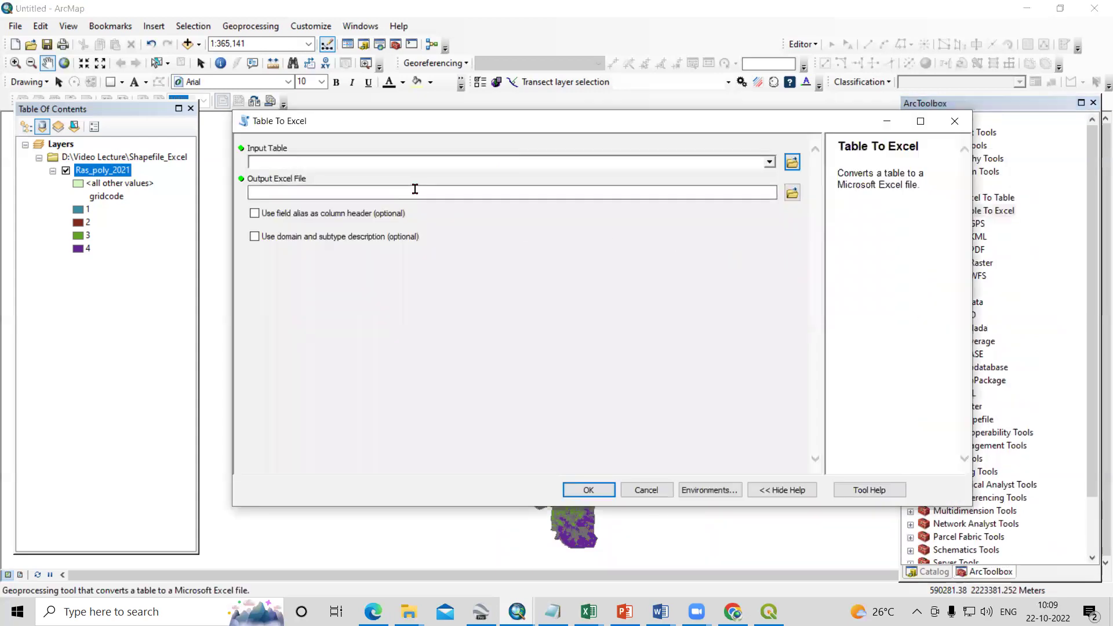
{"action": "left_click_drag", "start_coordinate": [106, 172], "coordinate": [324, 174]}
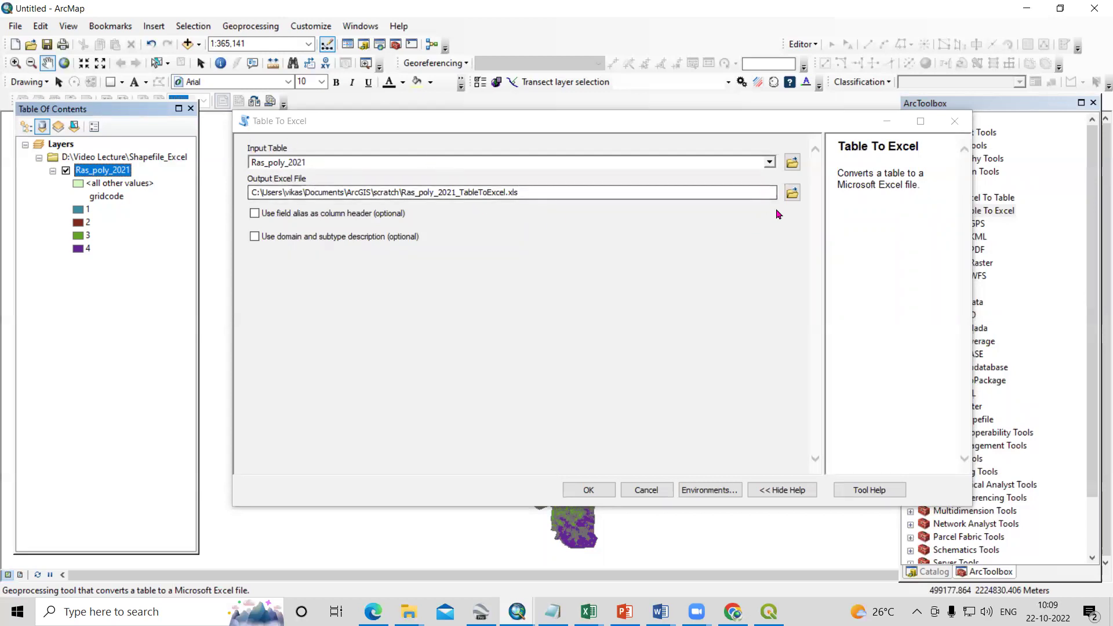
Step: Set the output to Export_Shapefile.xls in Video Lecture > Shapefile_Excel and run the tool
{"action": "left_click", "coordinate": [792, 193]}
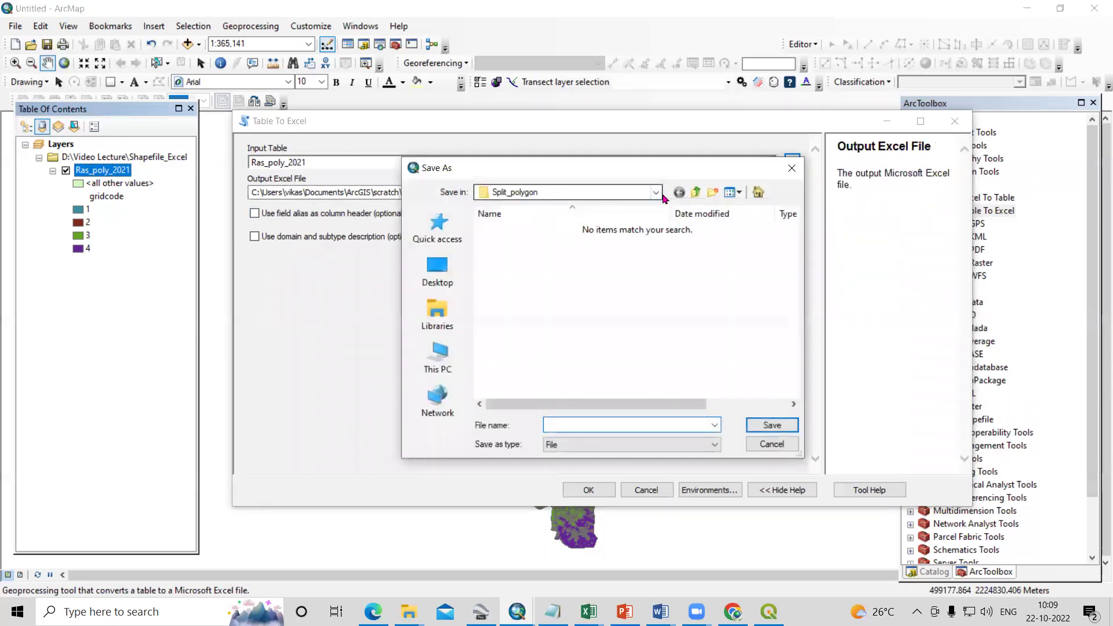
{"action": "left_click", "coordinate": [693, 193]}
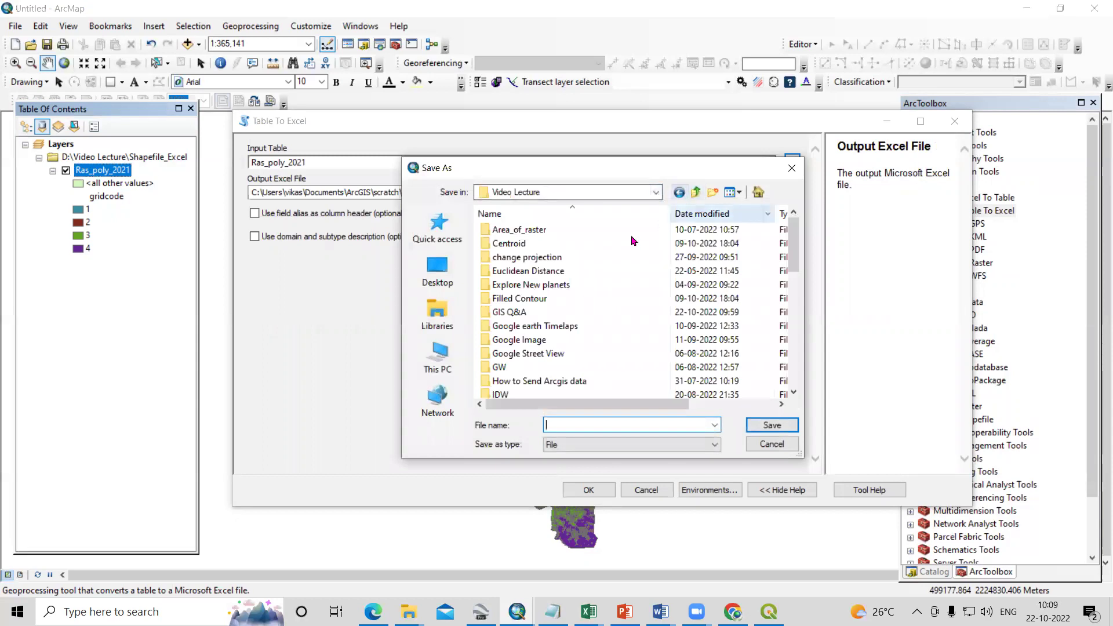
{"action": "left_click", "coordinate": [517, 246]}
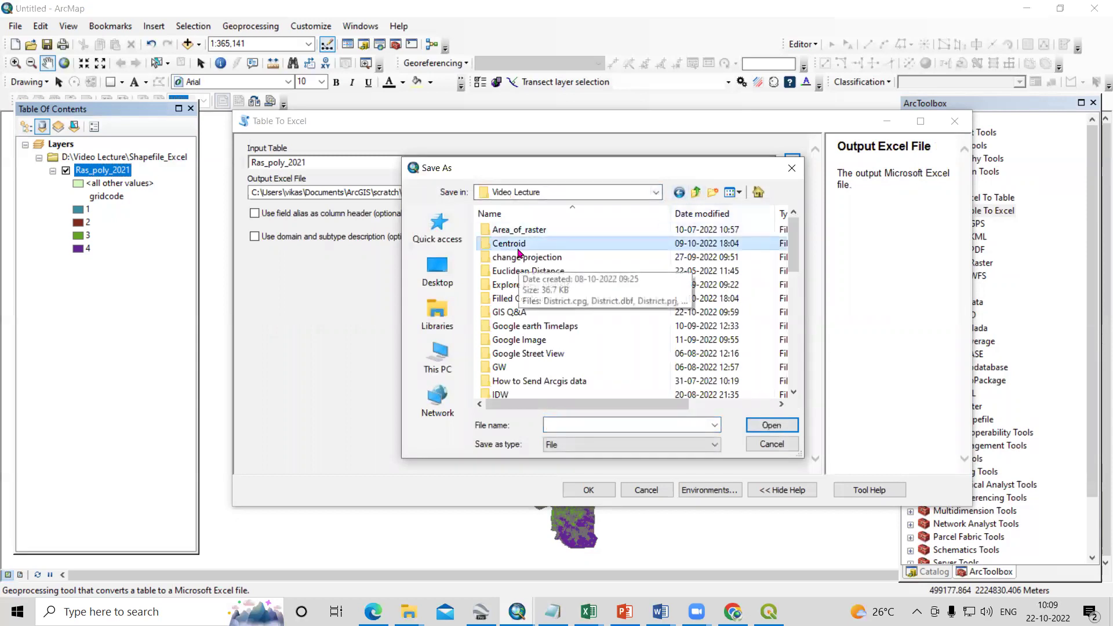
{"action": "key", "text": "s"}
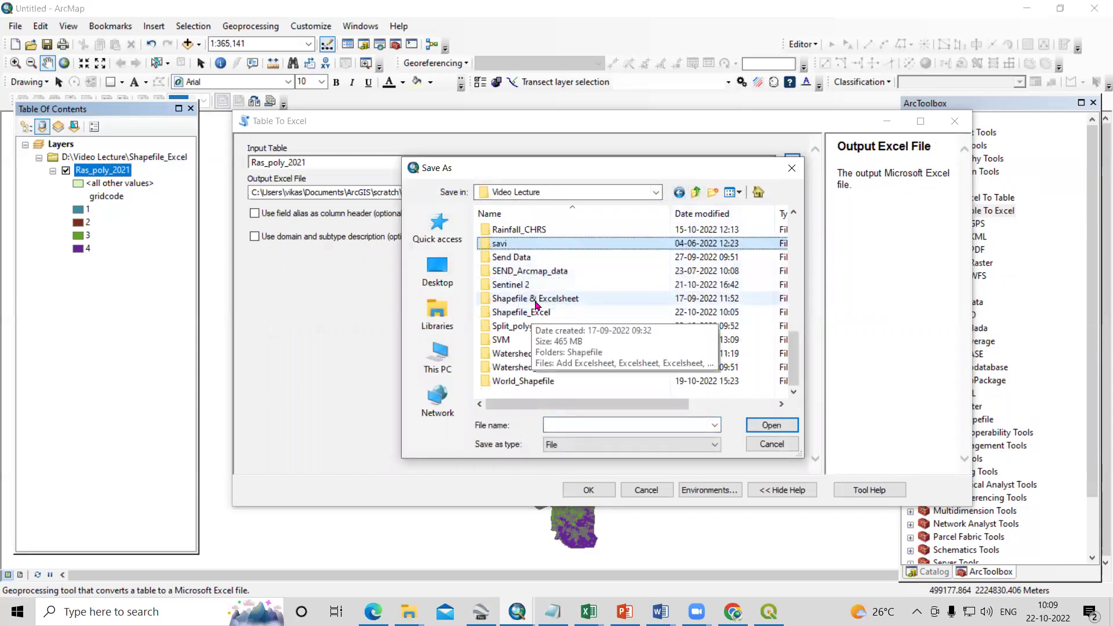
{"action": "double_click", "coordinate": [516, 315]}
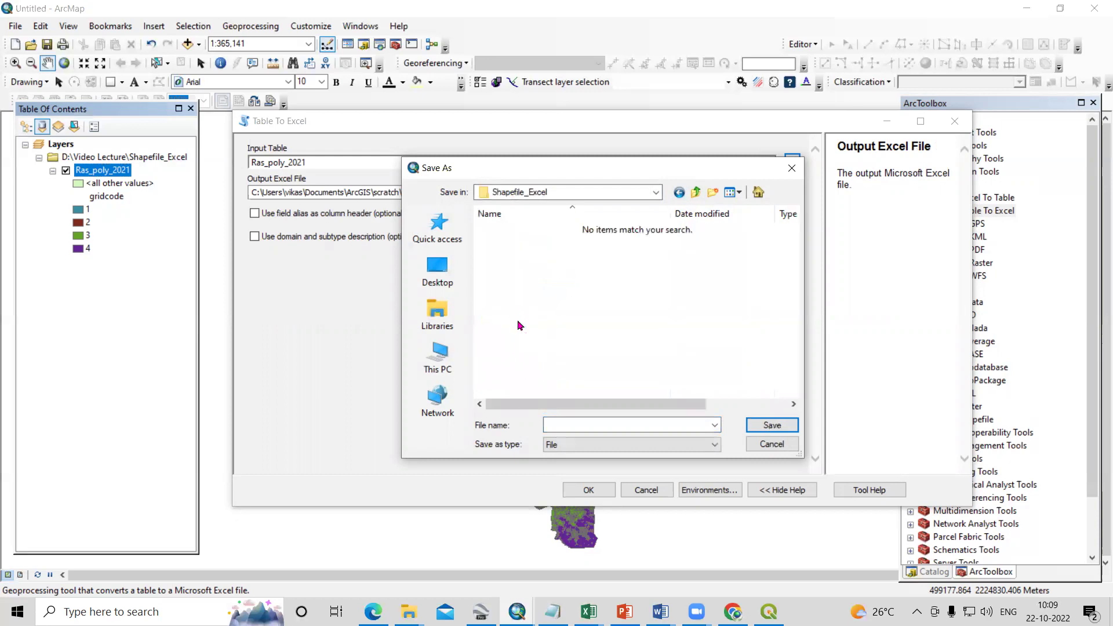
{"action": "left_click", "coordinate": [569, 424]}
{"action": "type", "text": "Export_Shapefile"}
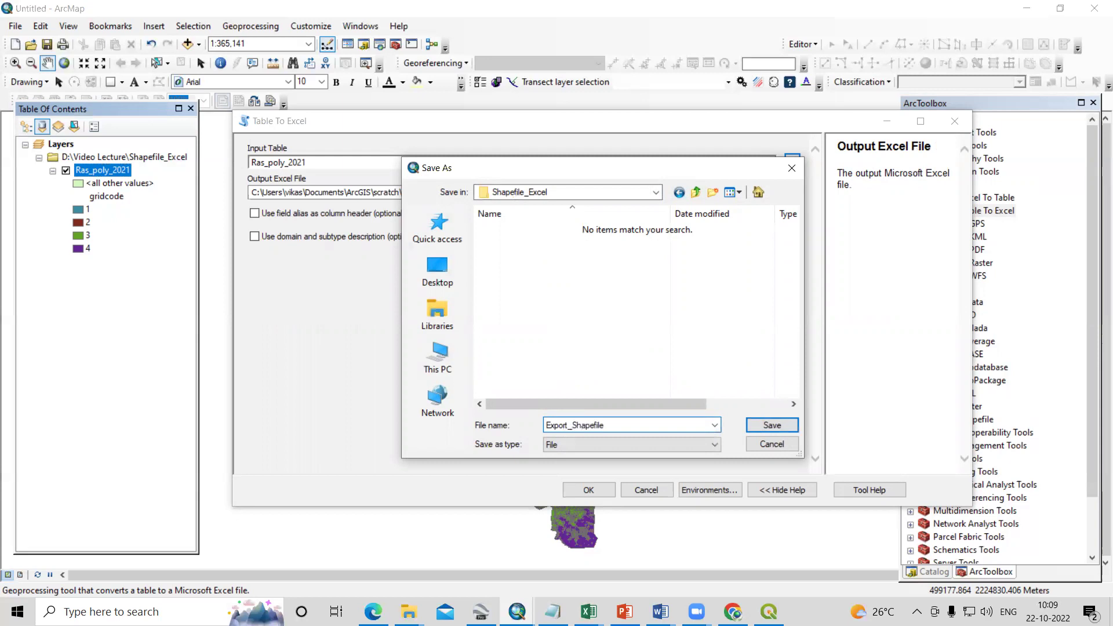
{"action": "left_click", "coordinate": [772, 426]}
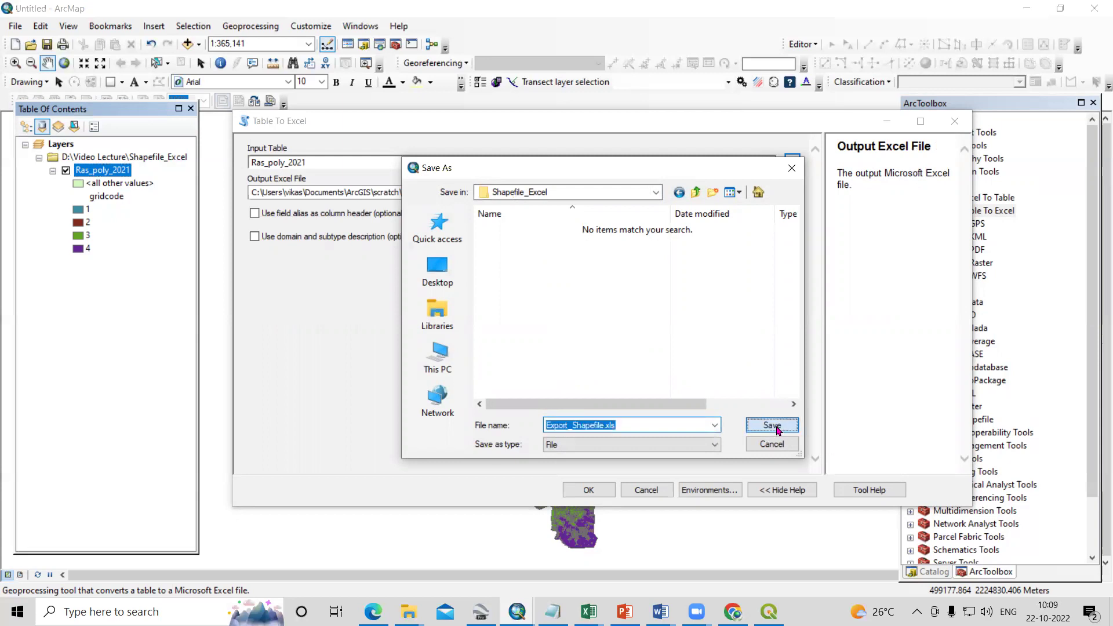
{"action": "left_click", "coordinate": [589, 491]}
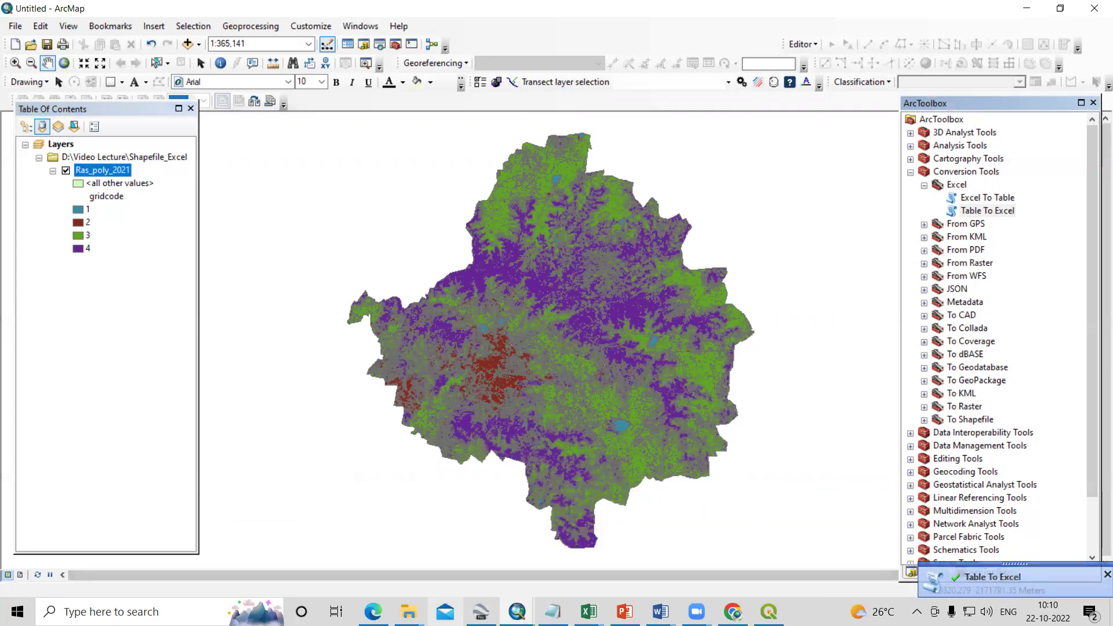
Step: Wait for the Table To Excel export to report successful completion
{"action": "mouse_move", "coordinate": [408, 612]}
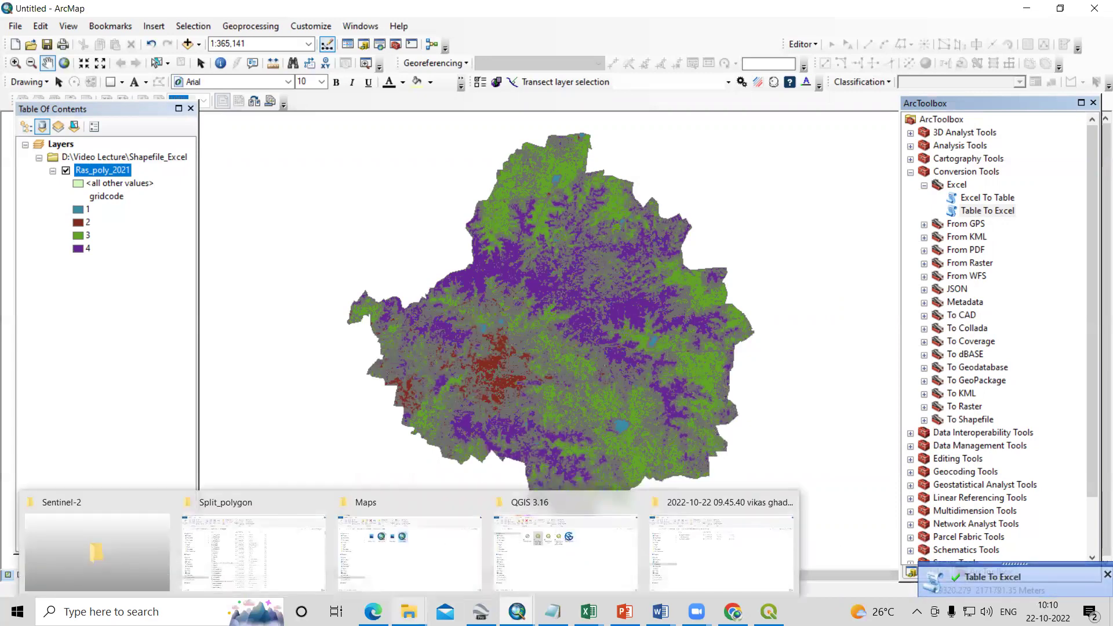
Step: In File Explorer, browse to Video Lecture > Shapefile_Excel and select the Export_Shapefile workbook
{"action": "left_click", "coordinate": [255, 554]}
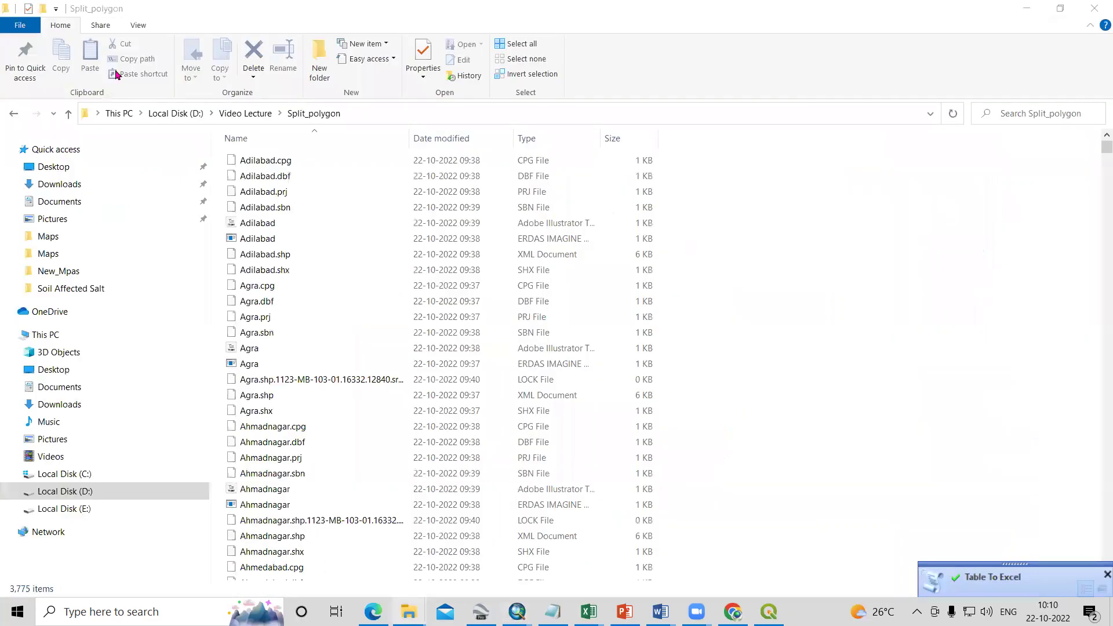
{"action": "left_click", "coordinate": [67, 116]}
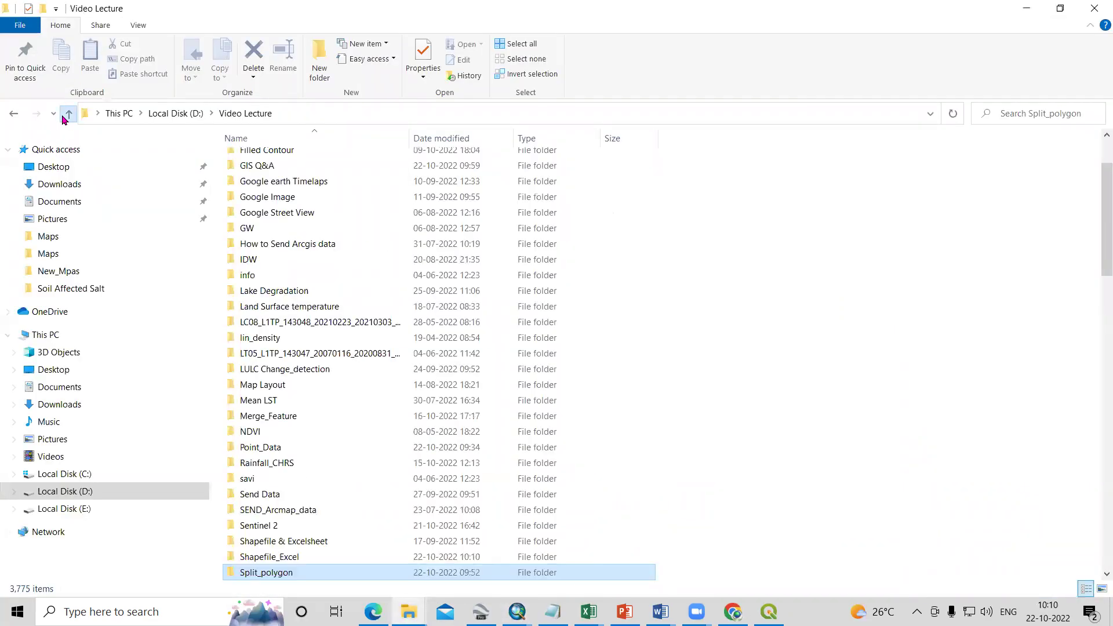
{"action": "scroll", "coordinate": [299, 324], "scroll_direction": "down", "scroll_amount": 4}
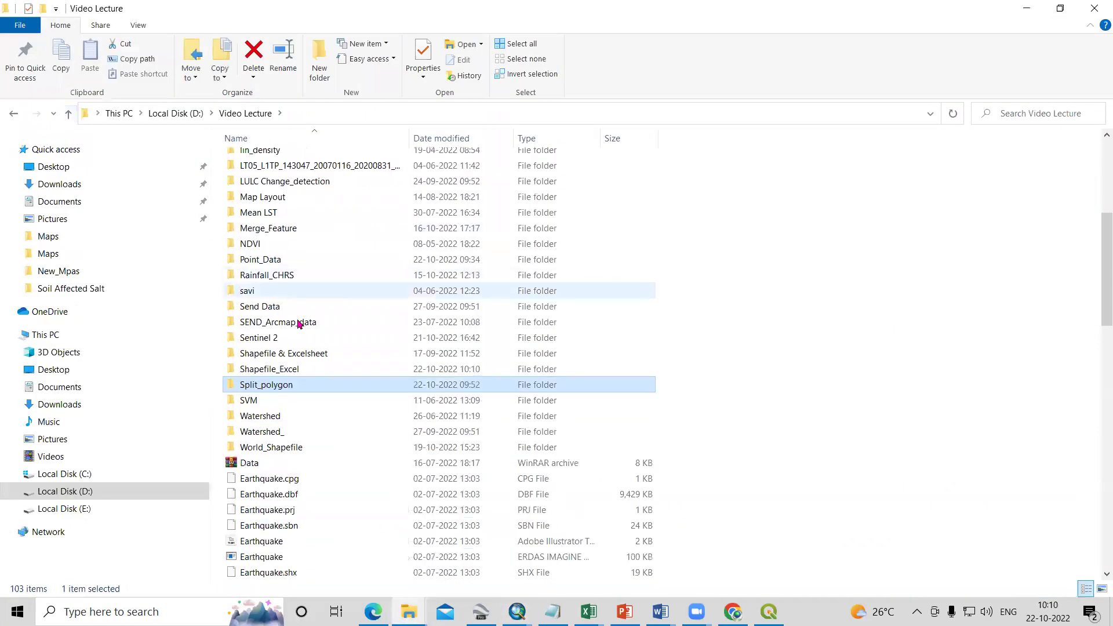
{"action": "double_click", "coordinate": [291, 369]}
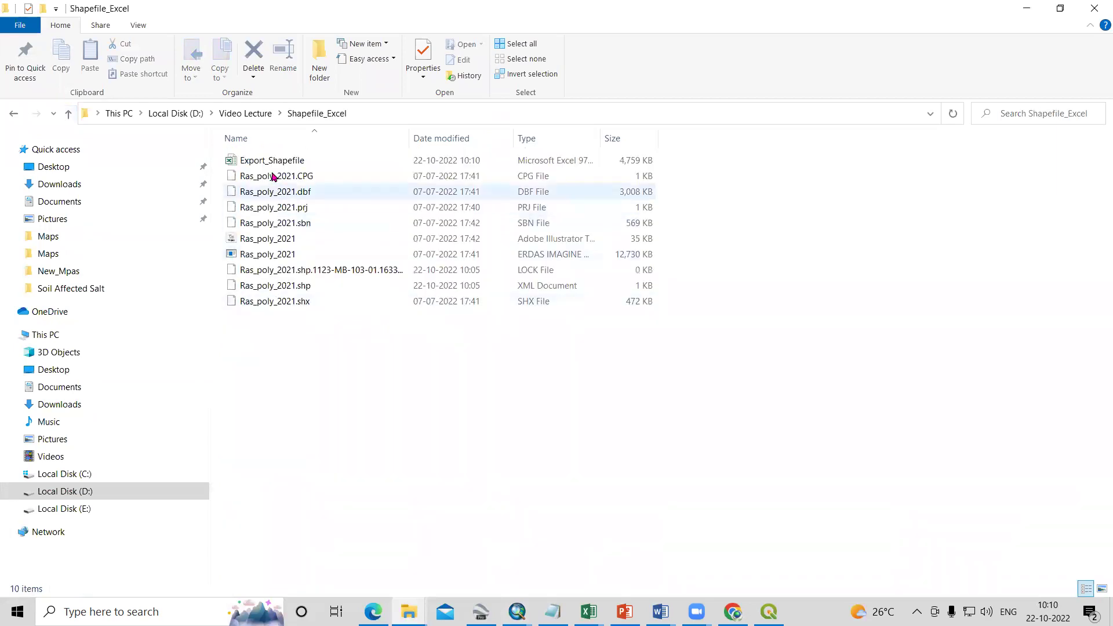
{"action": "left_click", "coordinate": [267, 162]}
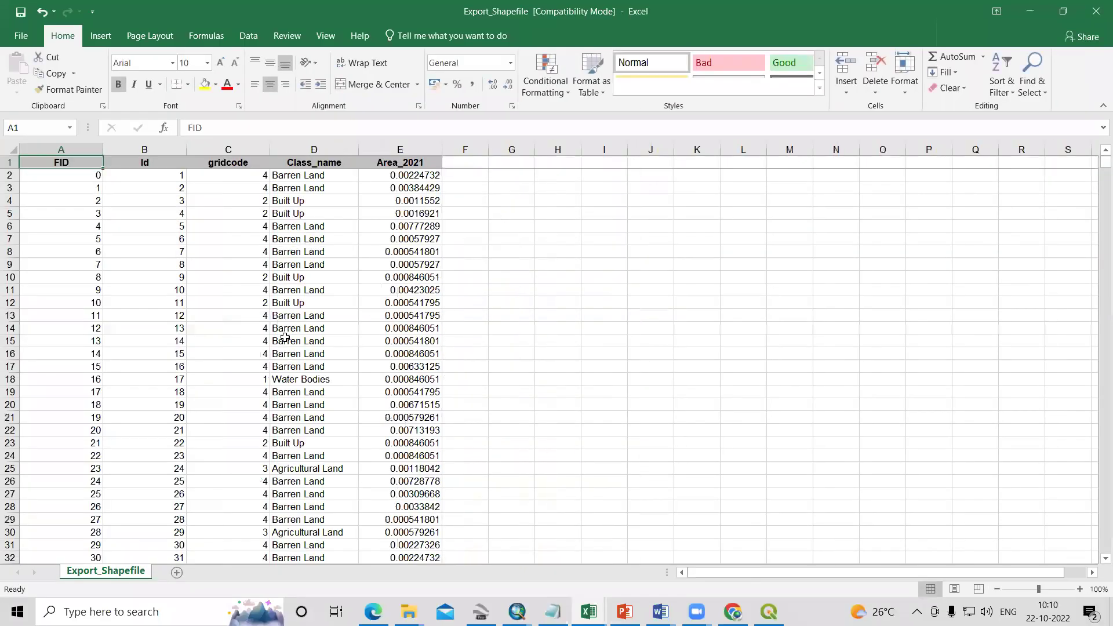
Step: Scroll through the Export_Shapefile sheet's rows, then switch over to QGIS
{"action": "scroll", "coordinate": [285, 338], "scroll_direction": "down", "scroll_amount": 16}
{"action": "scroll", "coordinate": [286, 337], "scroll_direction": "up", "scroll_amount": 16}
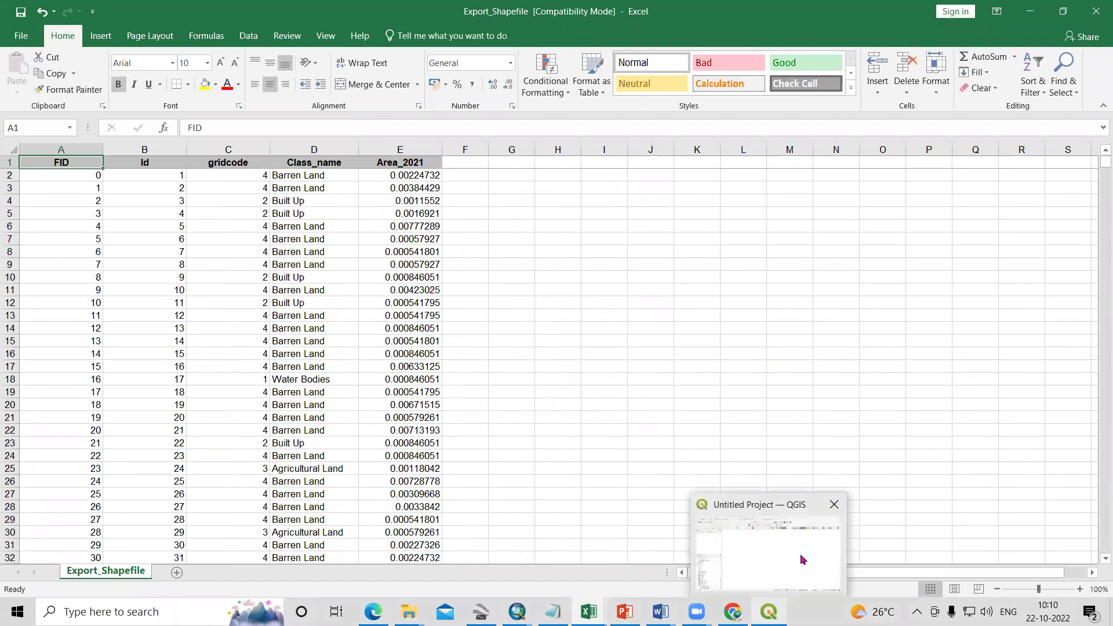
{"action": "left_click", "coordinate": [805, 557]}
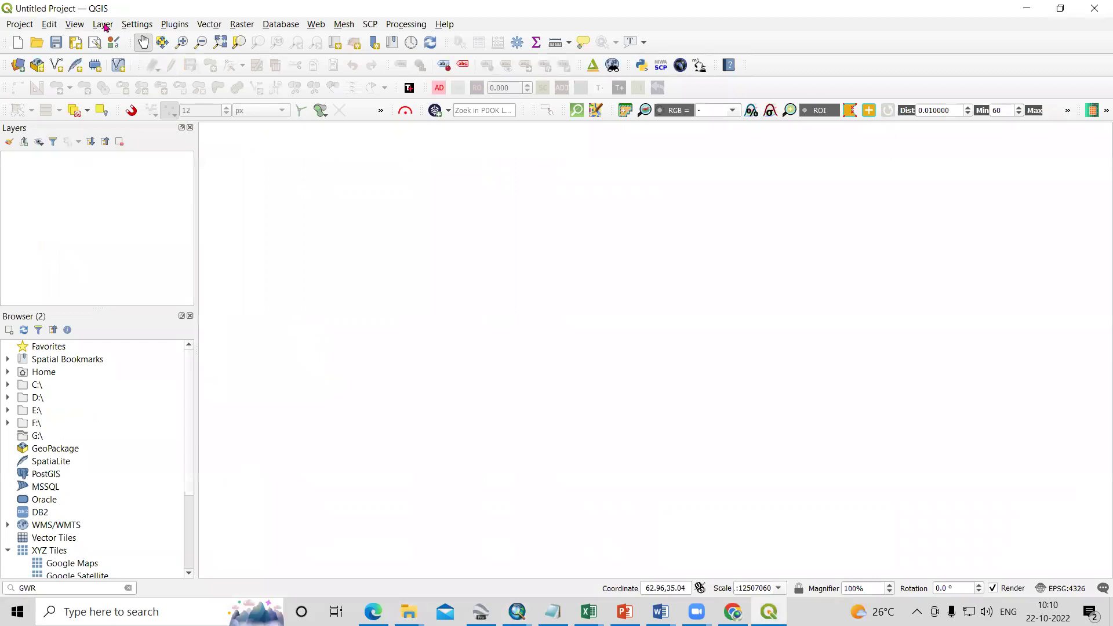
Step: Add Ras_poly_2021.shp from Video Lecture > Shapefile_Excel as a vector layer
{"action": "left_click", "coordinate": [103, 24]}
{"action": "mouse_move", "coordinate": [131, 56]}
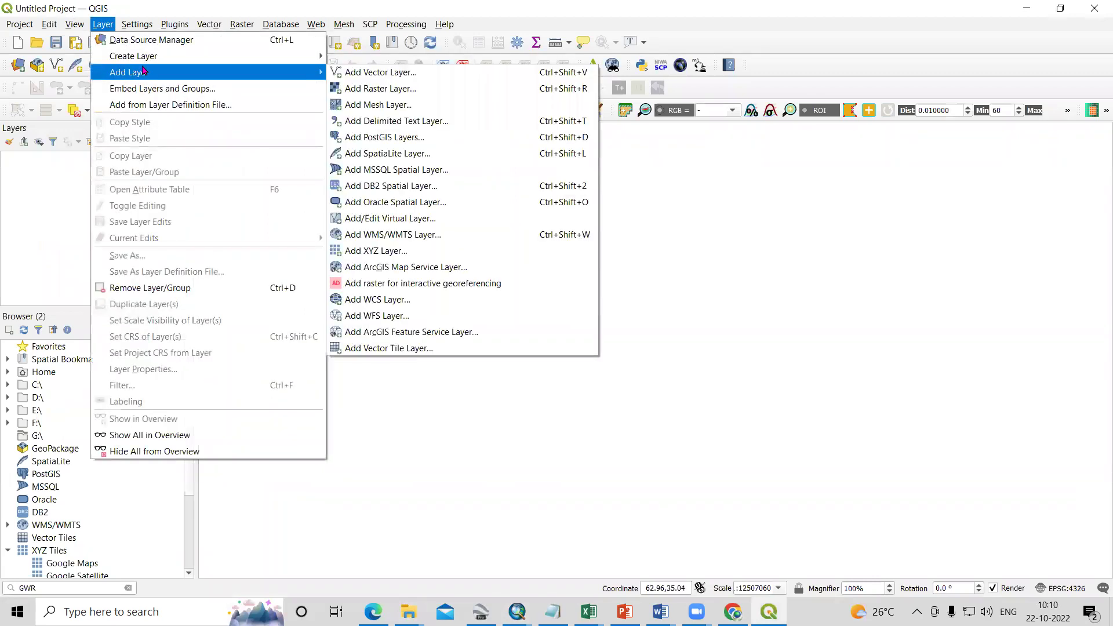
{"action": "left_click", "coordinate": [371, 72]}
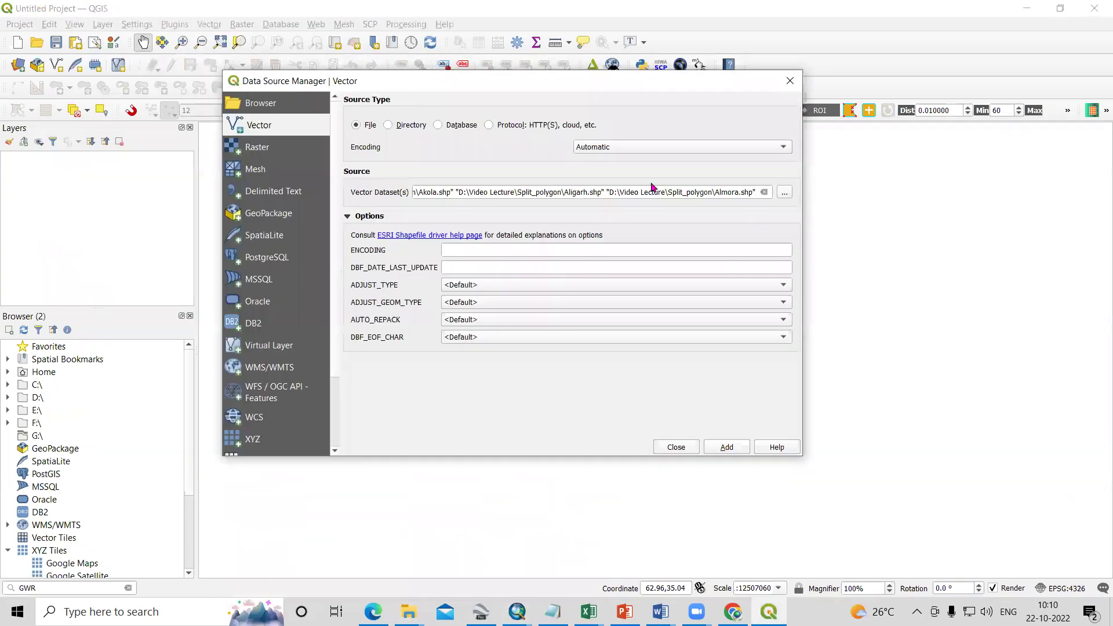
{"action": "left_click", "coordinate": [785, 193]}
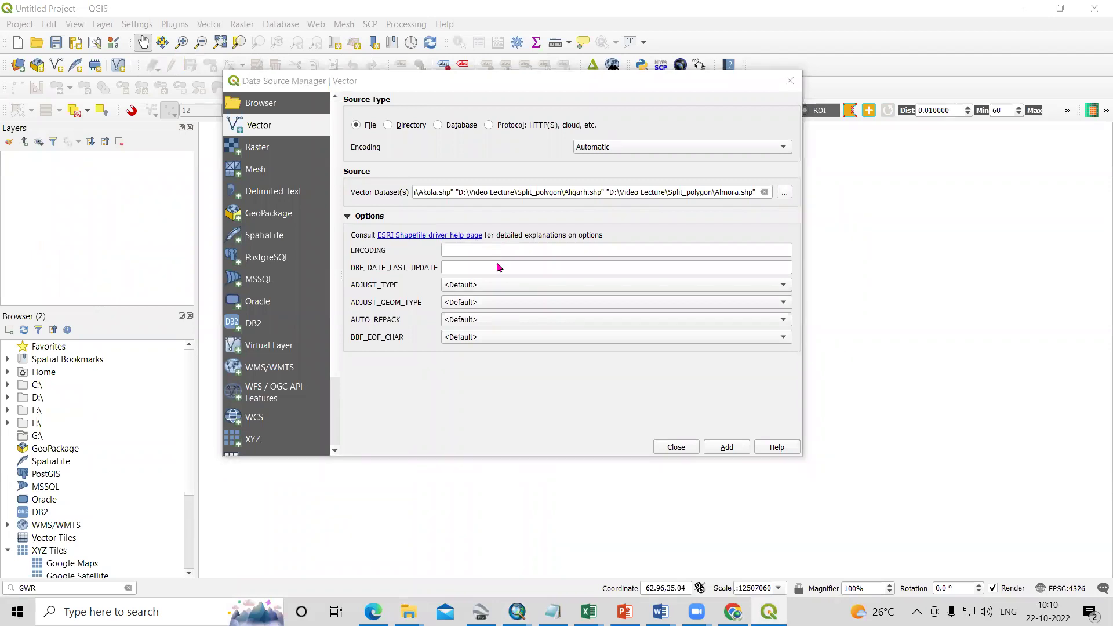
{"action": "left_click", "coordinate": [296, 129]}
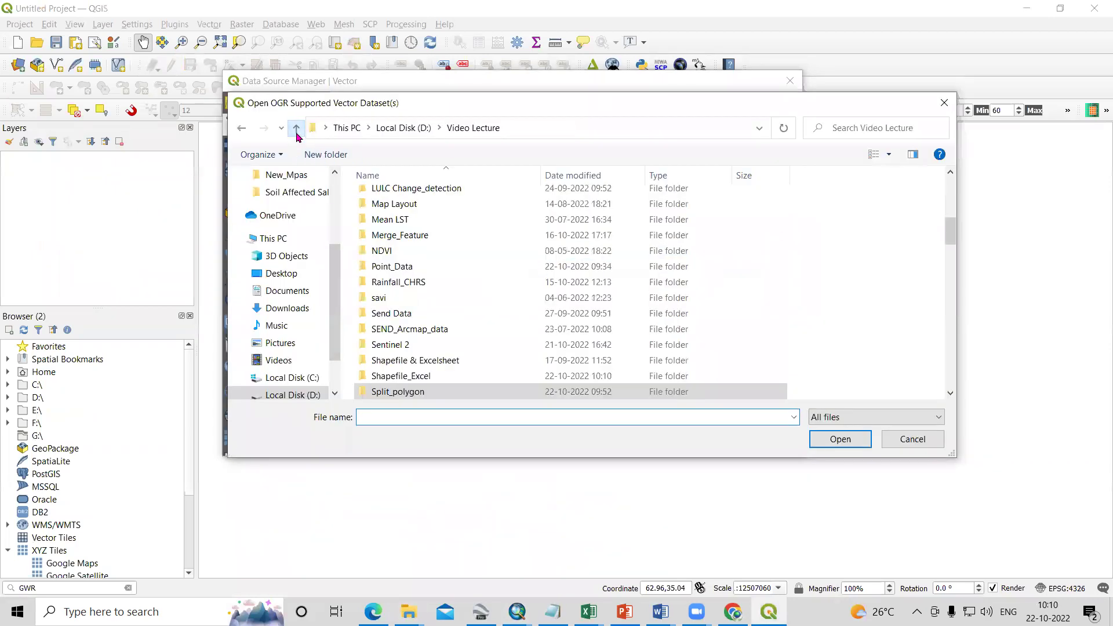
{"action": "scroll", "coordinate": [421, 255], "scroll_direction": "down", "scroll_amount": 3}
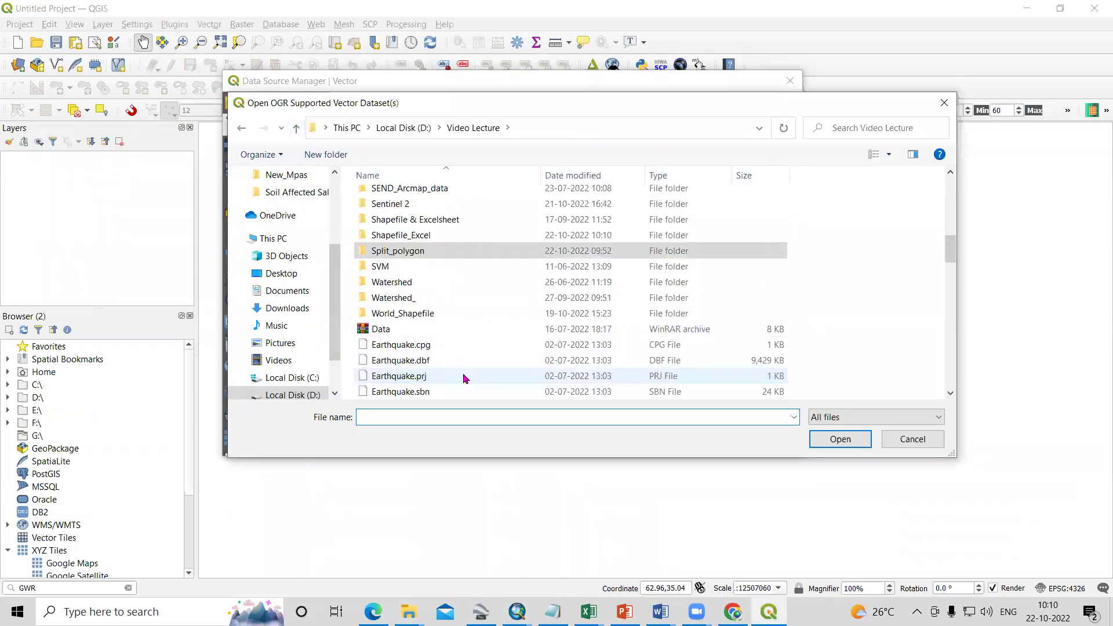
{"action": "double_click", "coordinate": [415, 240]}
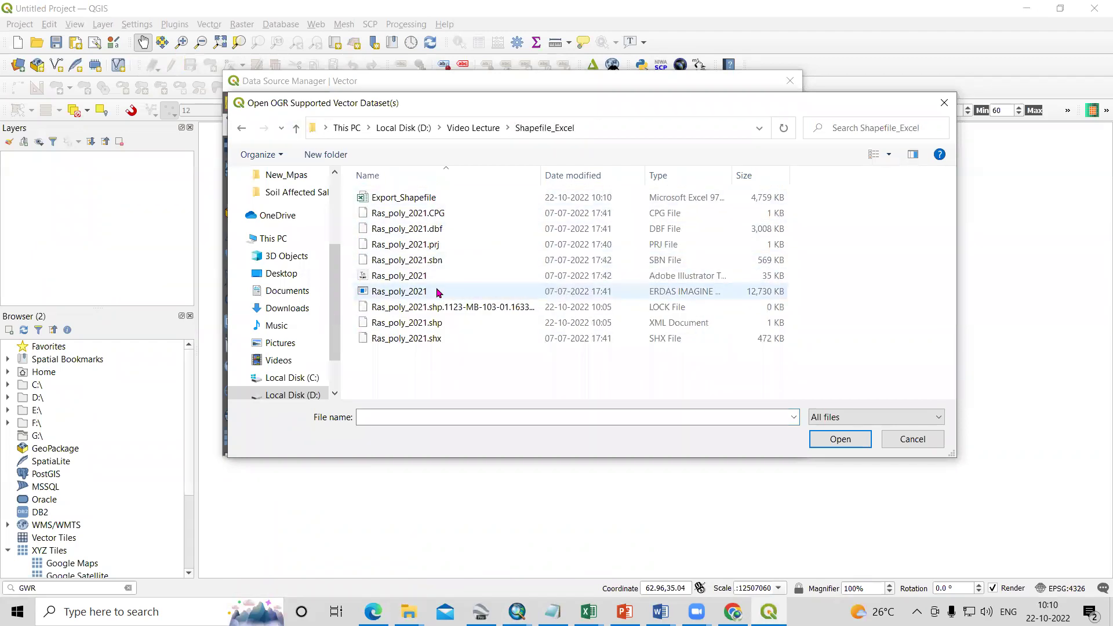
{"action": "left_click", "coordinate": [437, 292]}
{"action": "left_click", "coordinate": [840, 440]}
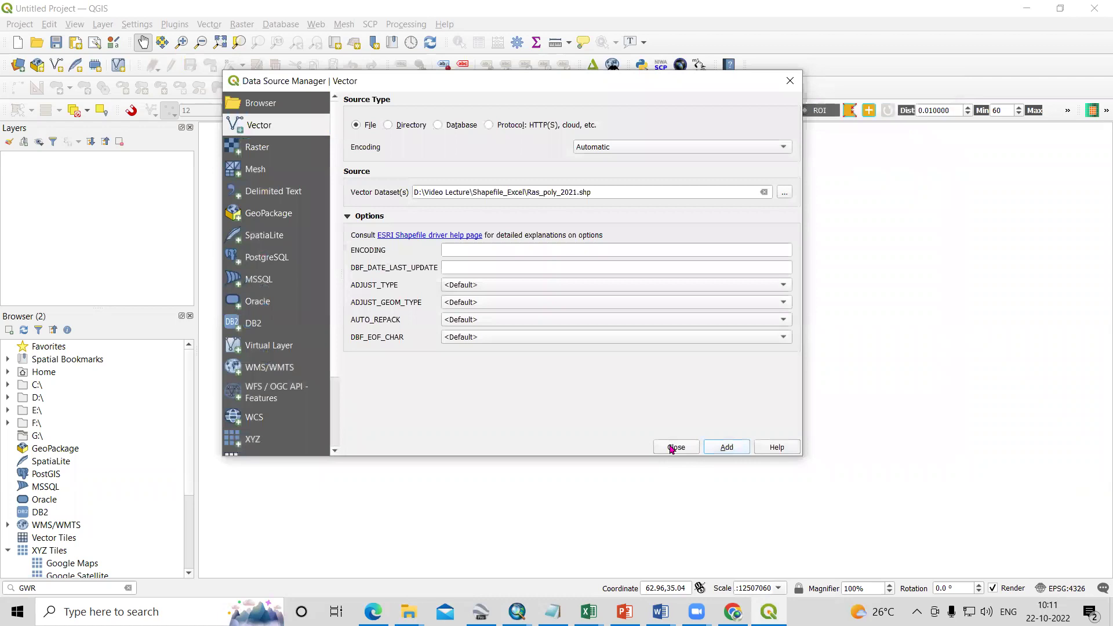
{"action": "left_click", "coordinate": [727, 447]}
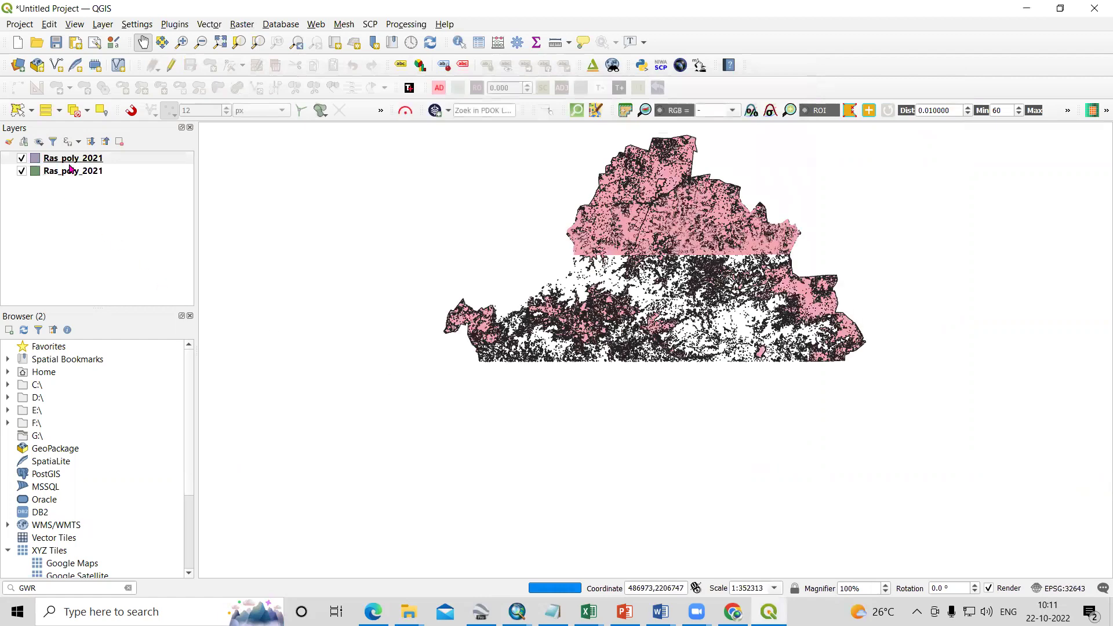
Step: Hide the duplicate Ras_poly_2021 layer, browse the top layer's attribute table, then close it
{"action": "left_click", "coordinate": [22, 171]}
{"action": "left_click", "coordinate": [66, 160]}
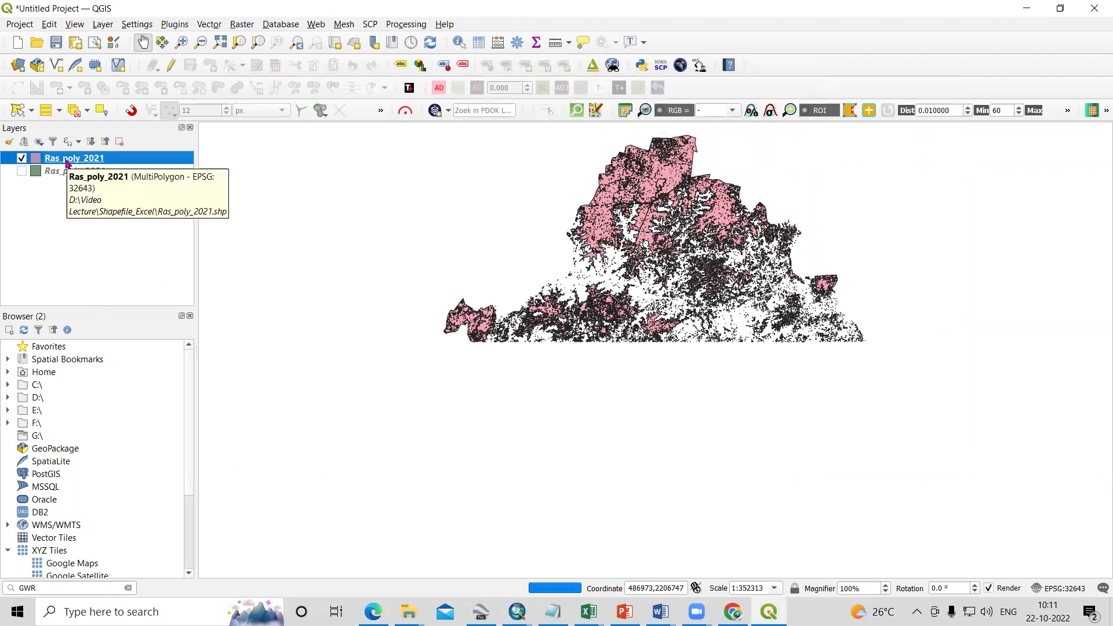
{"action": "right_click", "coordinate": [66, 162]}
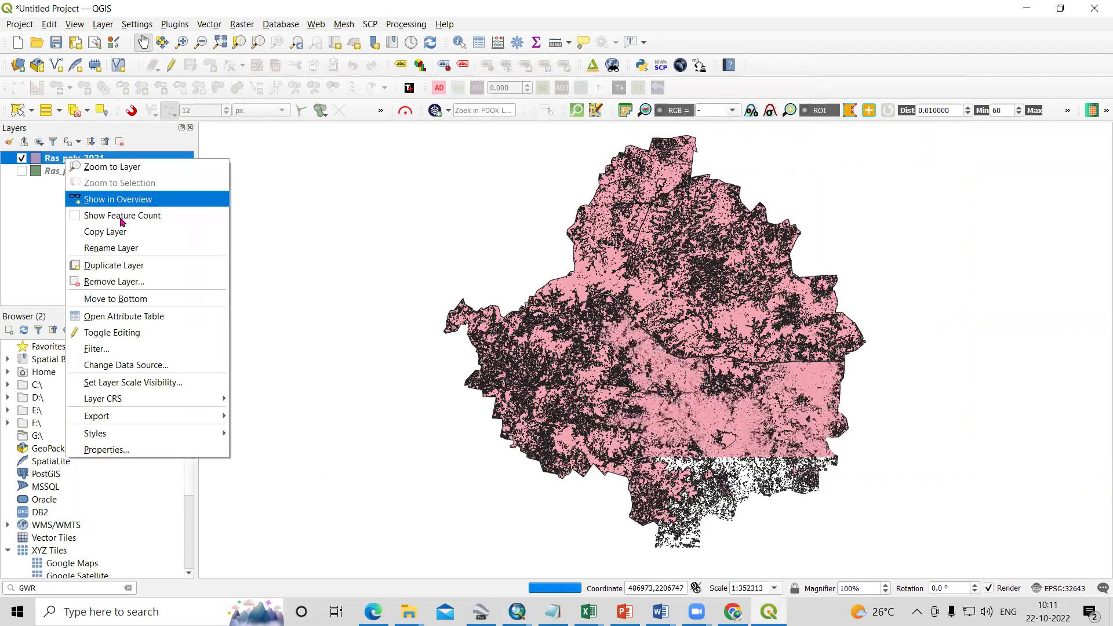
{"action": "key", "text": "Escape"}
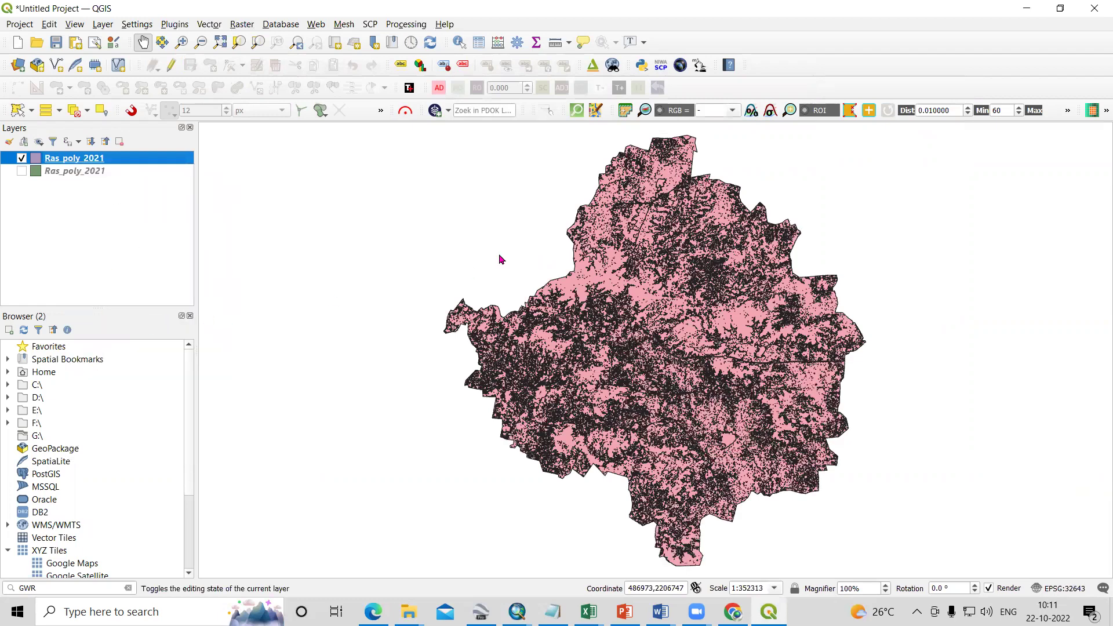
{"action": "scroll", "coordinate": [352, 295], "scroll_direction": "down", "scroll_amount": 15}
{"action": "scroll", "coordinate": [353, 301], "scroll_direction": "down", "scroll_amount": 12}
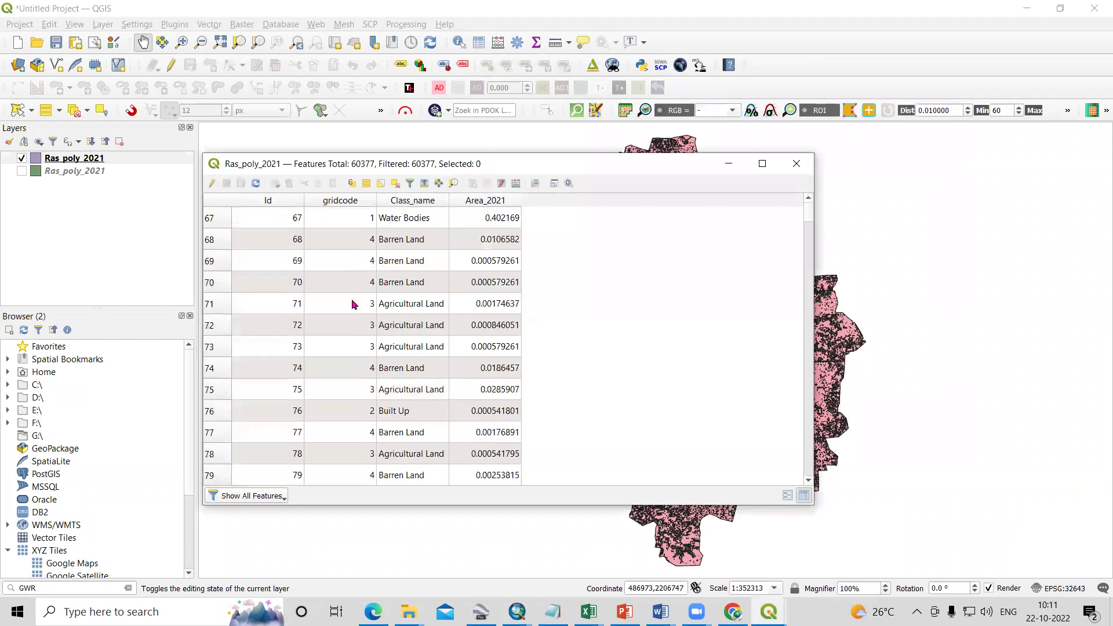
{"action": "left_click", "coordinate": [793, 173]}
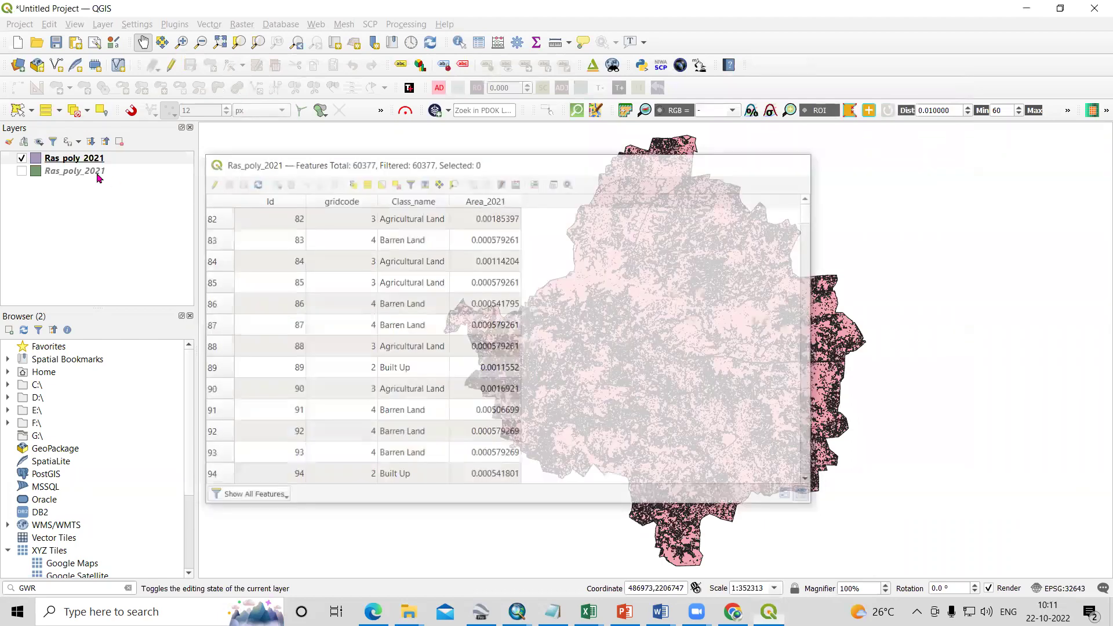
{"action": "right_click", "coordinate": [77, 162]}
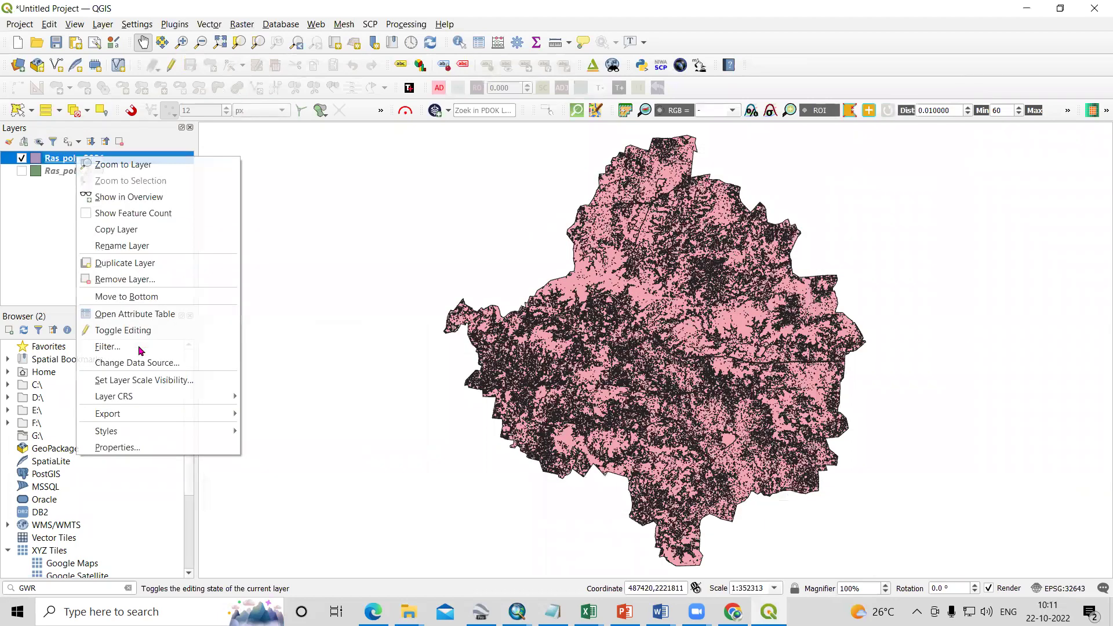
Step: Save the layer's features as MS Office Open XML spreadsheet [XLSX], browsing to Video Lecture
{"action": "mouse_move", "coordinate": [209, 420]}
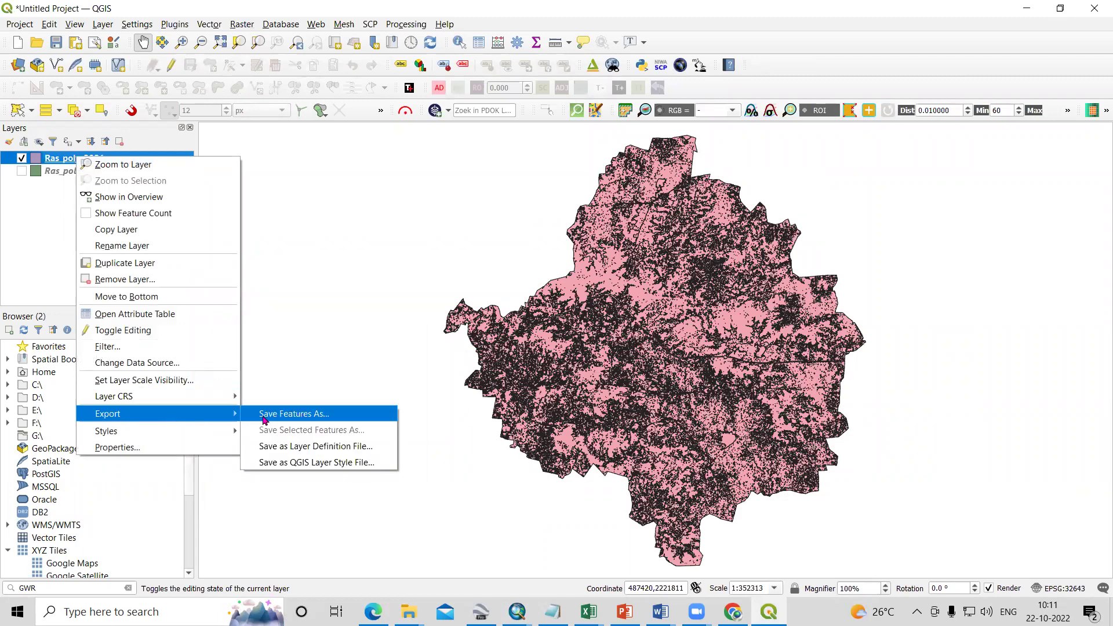
{"action": "left_click", "coordinate": [285, 414]}
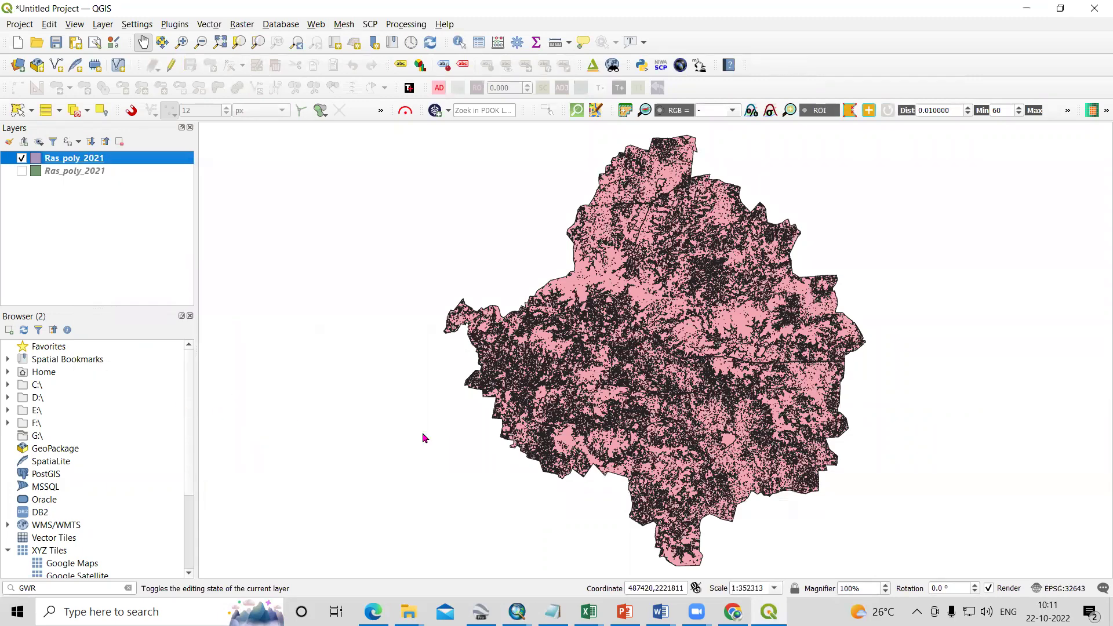
{"action": "left_click", "coordinate": [674, 144]}
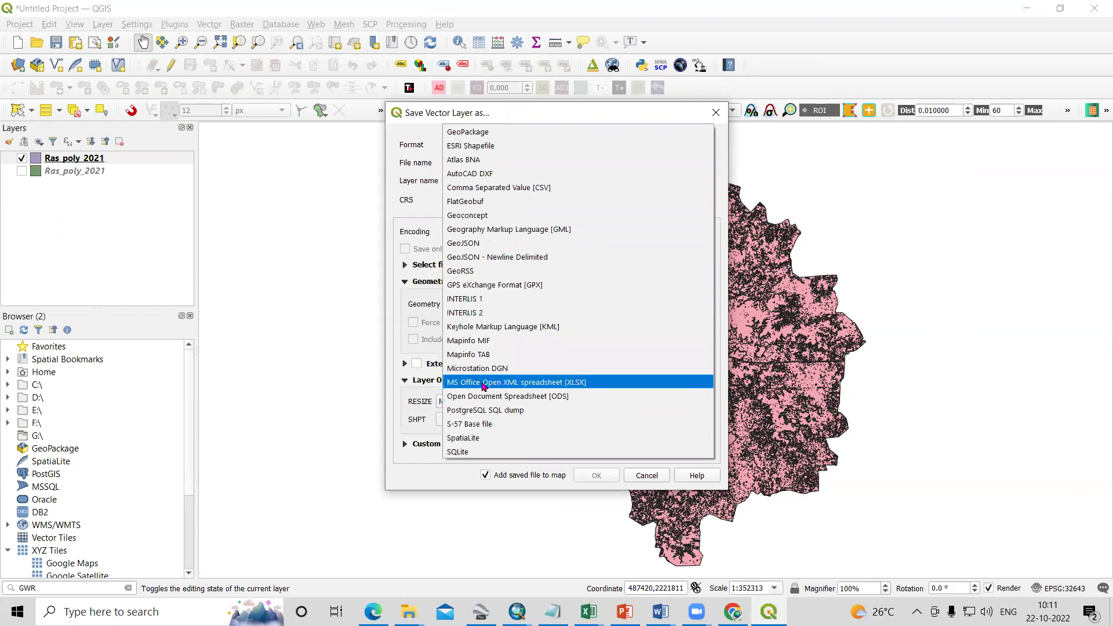
{"action": "left_click", "coordinate": [588, 384]}
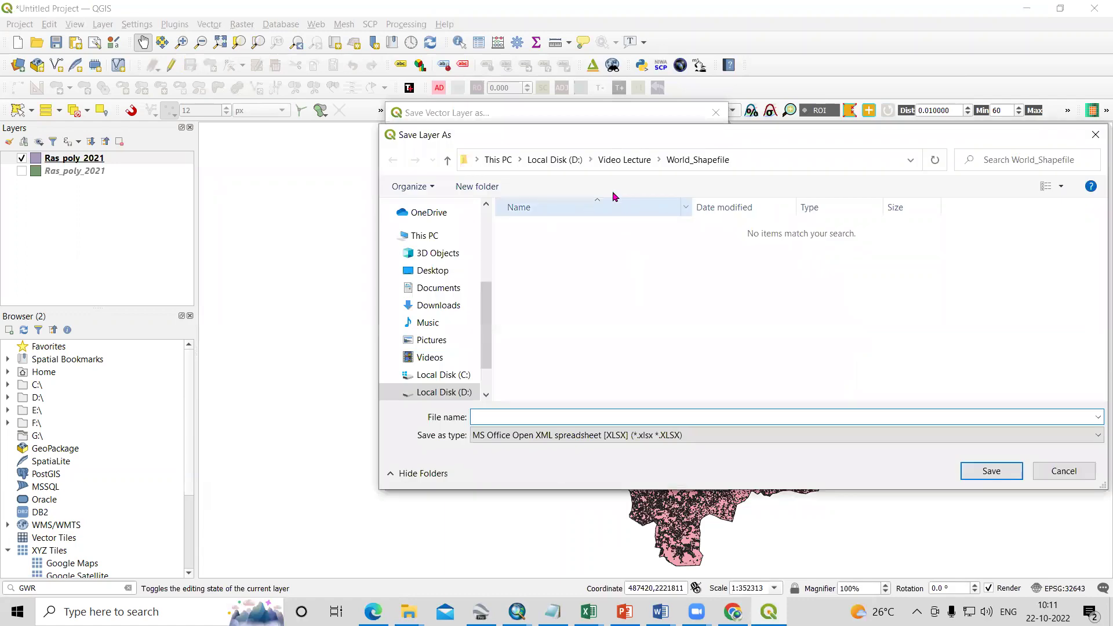
{"action": "left_click", "coordinate": [626, 162]}
Step: Export Ras_poly_2021 as Excel_Qgis.xlsx into Video Lecture > Shapefile_Excel and add it as a layer
{"action": "left_click", "coordinate": [582, 296]}
{"action": "key", "text": "Up"}
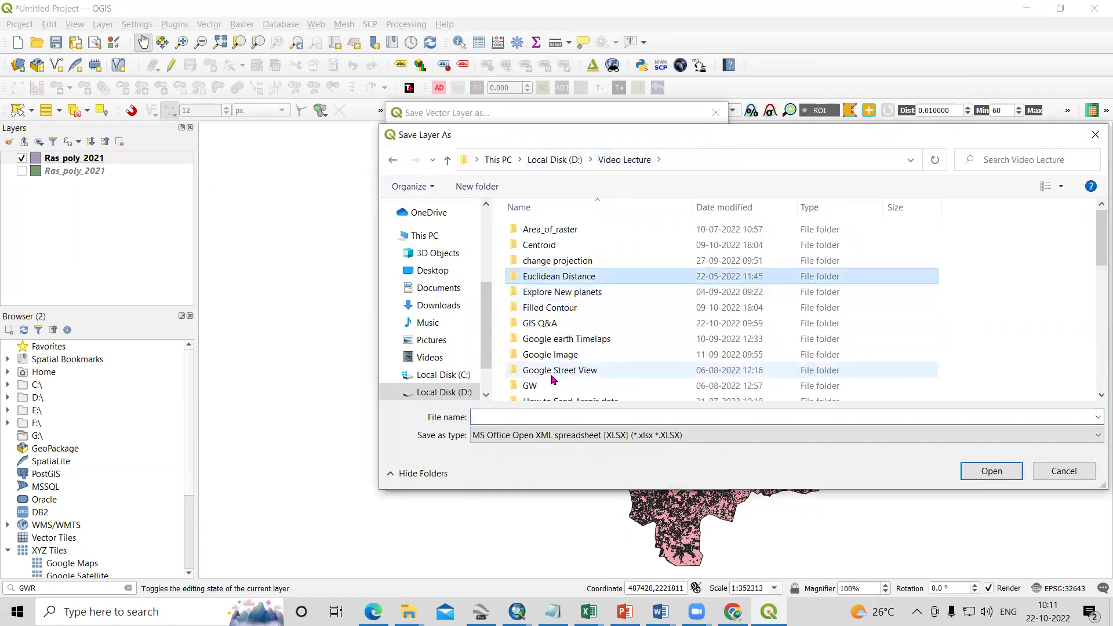
{"action": "key", "text": "s"}
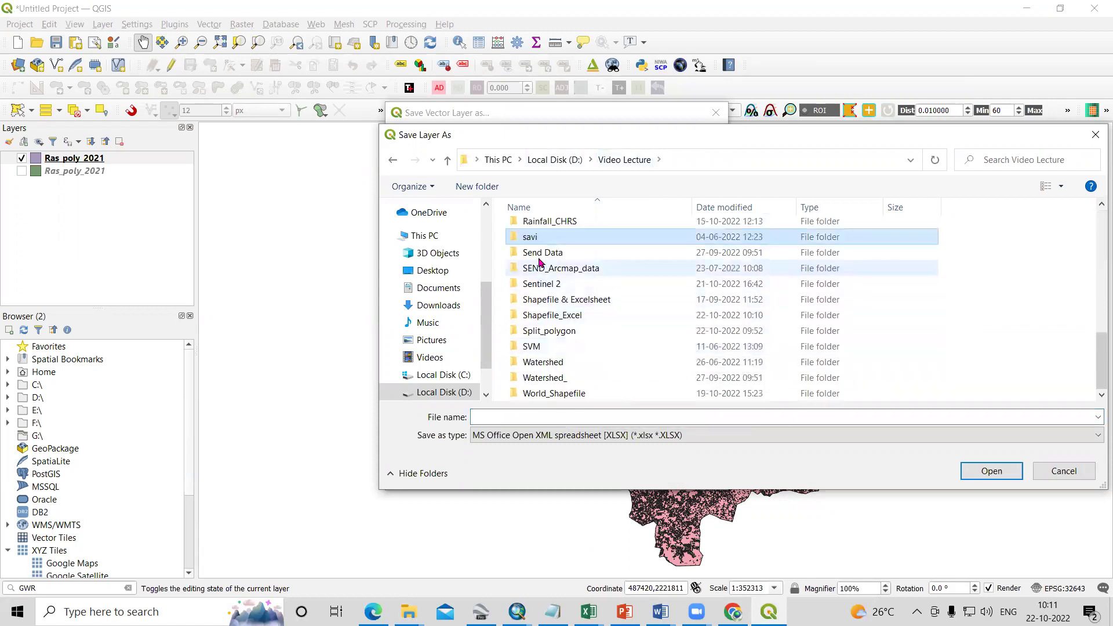
{"action": "double_click", "coordinate": [564, 317]}
{"action": "left_click", "coordinate": [603, 413]}
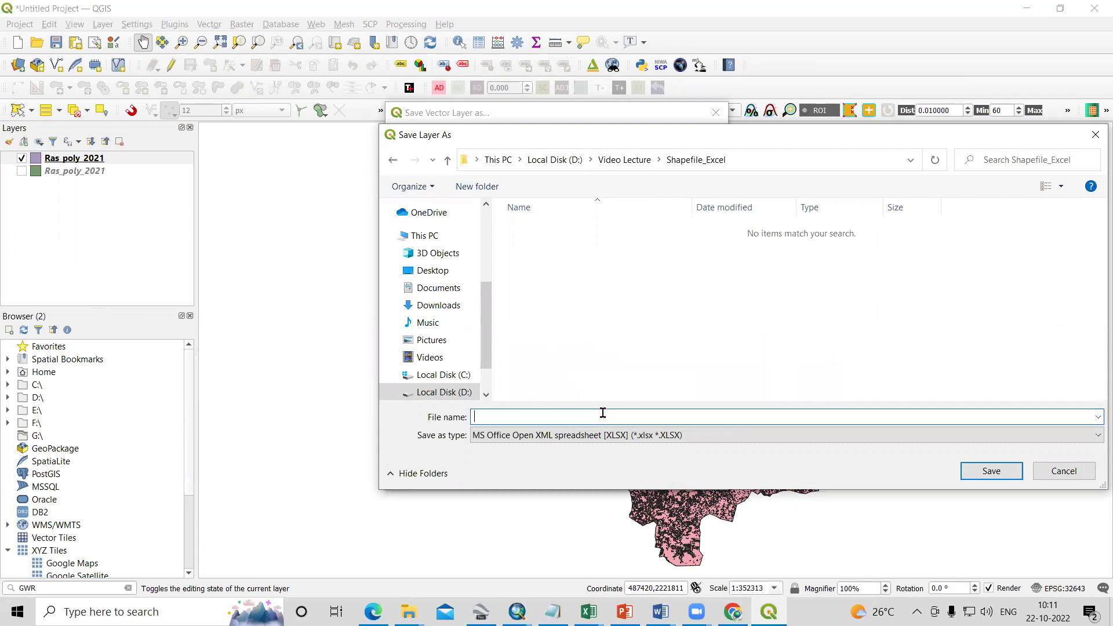
{"action": "type", "text": "E"}
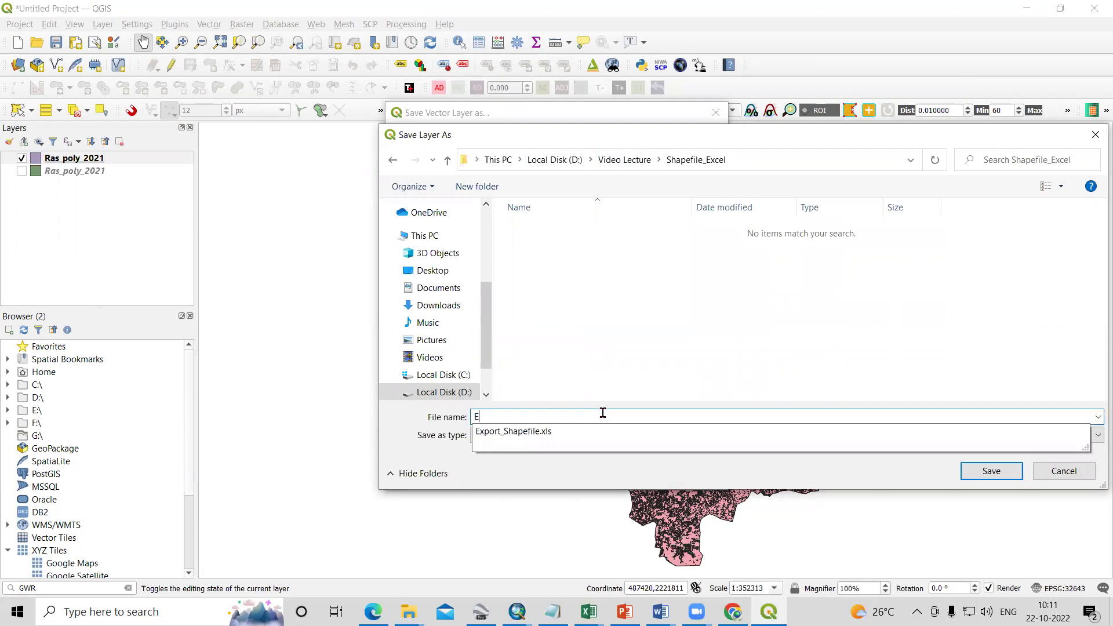
{"action": "type", "text": "xcel_Qgis"}
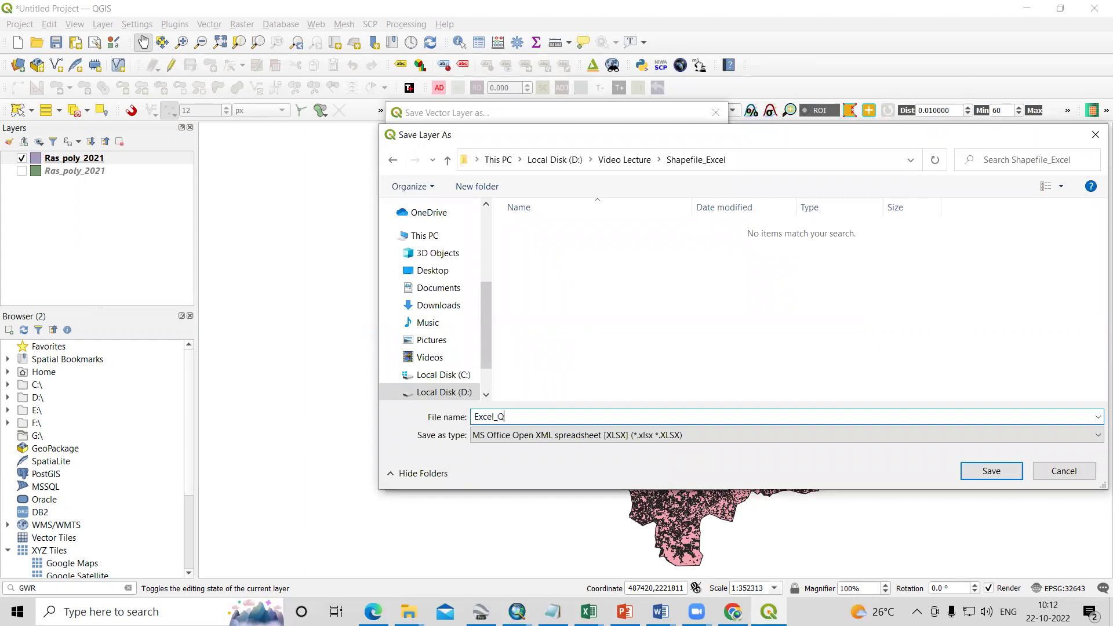
{"action": "left_click", "coordinate": [989, 470]}
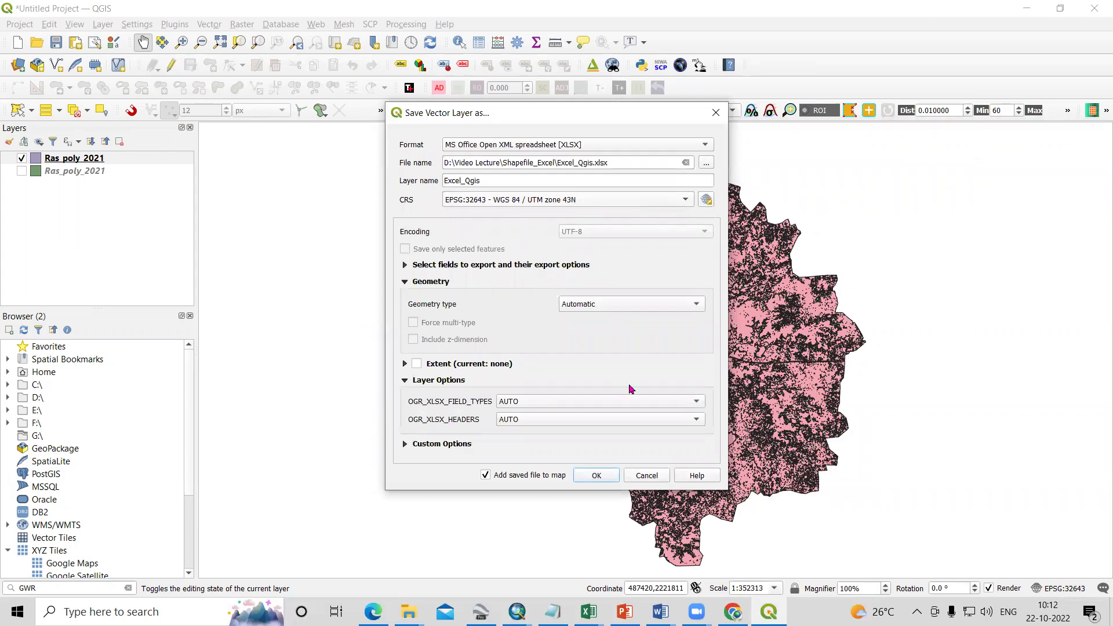
{"action": "left_click", "coordinate": [597, 475]}
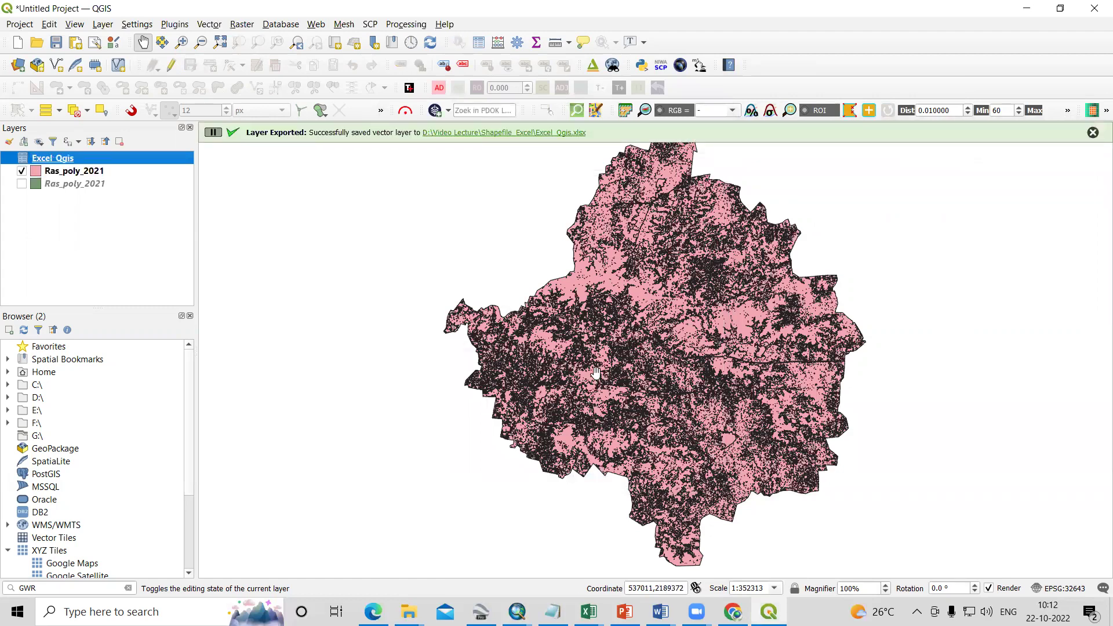
Step: Open the Excel_Qgis workbook in Excel from the Shapefile_Excel folder
{"action": "left_click", "coordinate": [493, 137]}
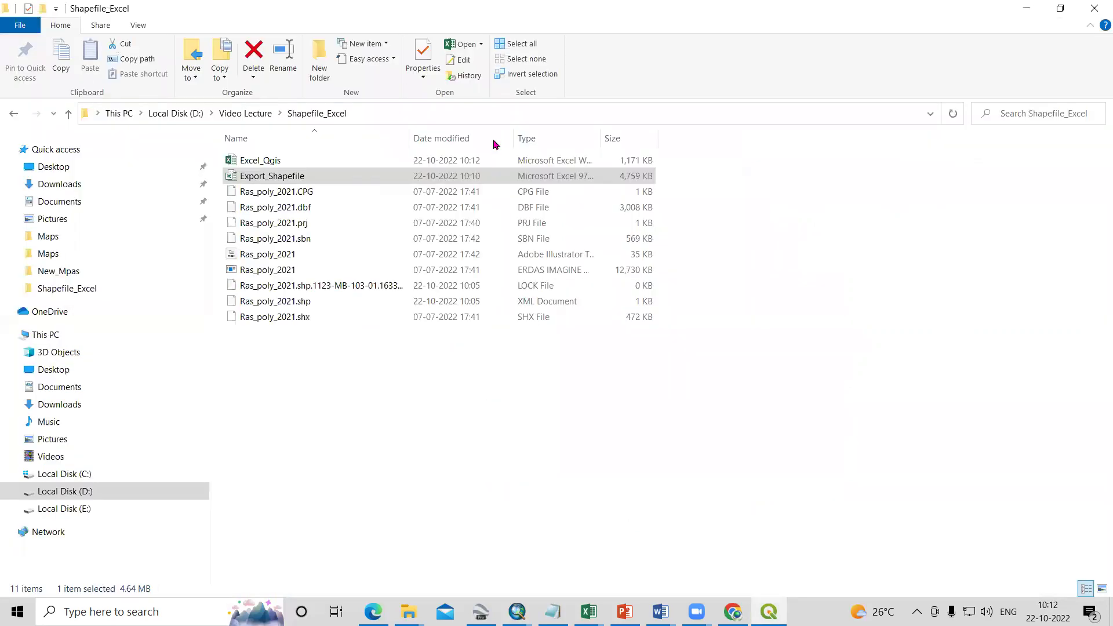
{"action": "double_click", "coordinate": [300, 174]}
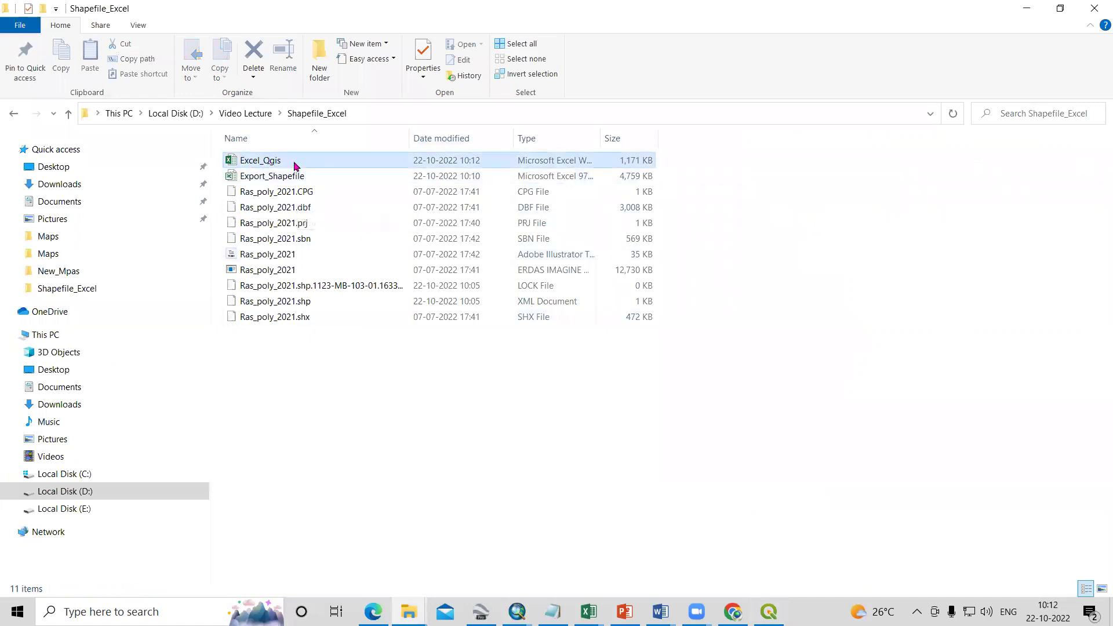